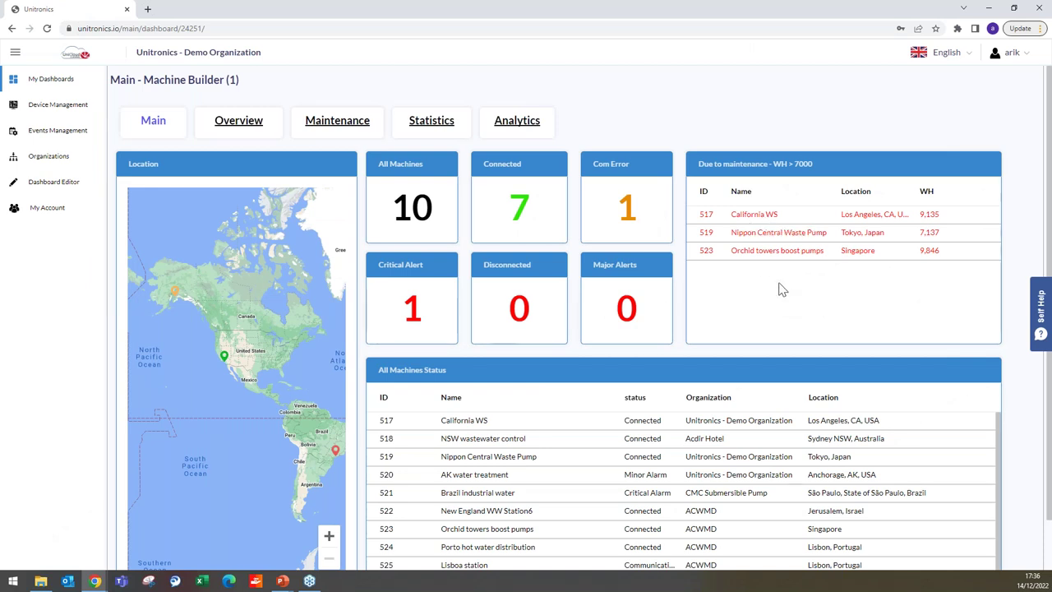
Examine the machine dashboard, the configured events and the event templates in Events Management.
{"action": "scroll", "coordinate": [781, 289], "scroll_direction": "down", "scroll_amount": 1}
{"action": "scroll", "coordinate": [781, 288], "scroll_direction": "down", "scroll_amount": 2}
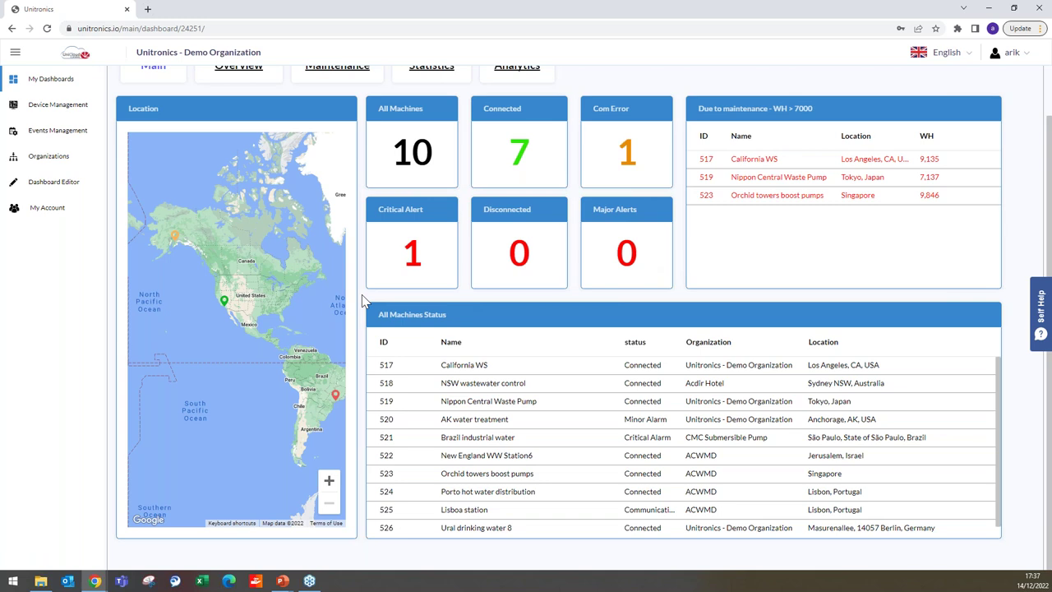
{"action": "left_click", "coordinate": [46, 137]}
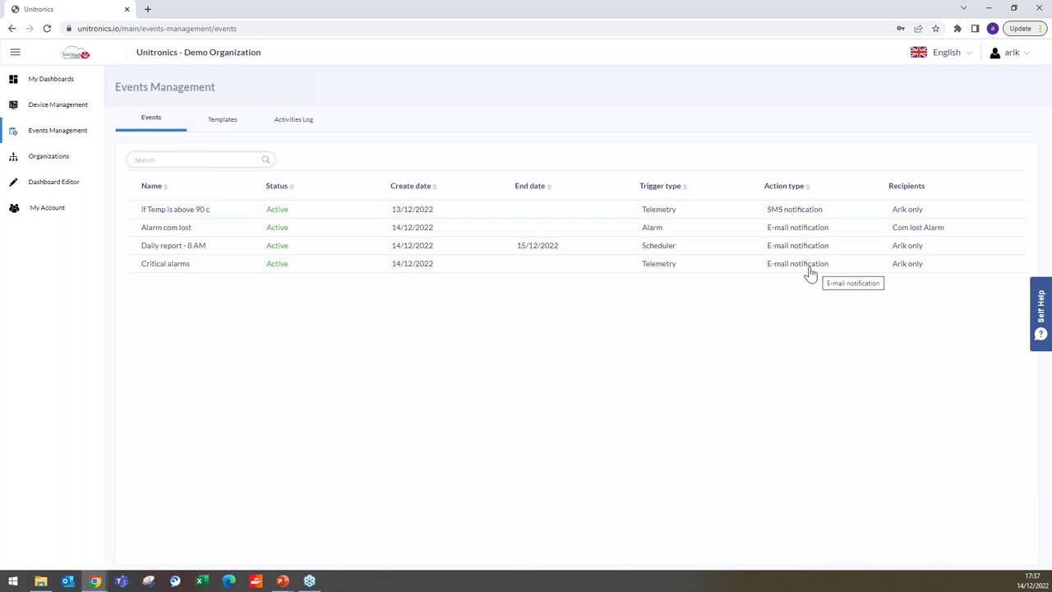
{"action": "left_click", "coordinate": [223, 123]}
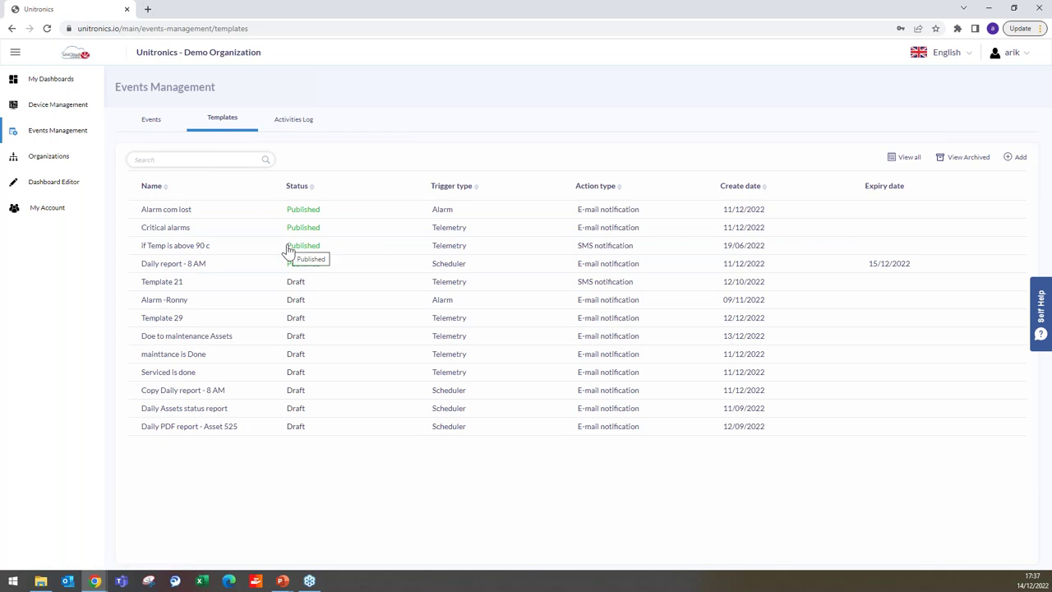
{"action": "left_click", "coordinate": [152, 121]}
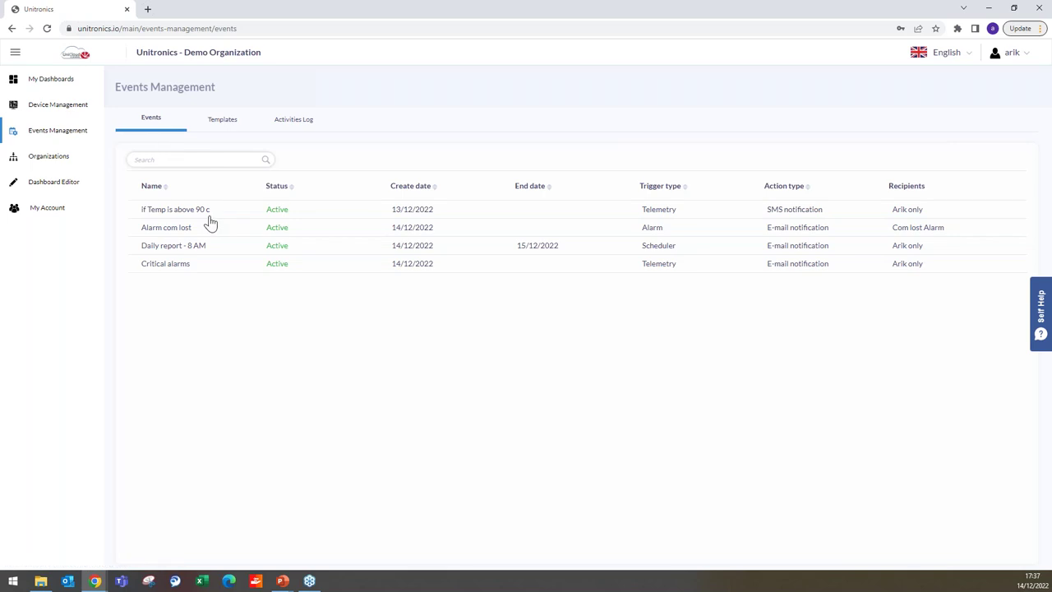
Add four available users to the recipient group of the "if Temp is above 90 c" event.
{"action": "left_click", "coordinate": [209, 217]}
{"action": "left_click", "coordinate": [734, 212]}
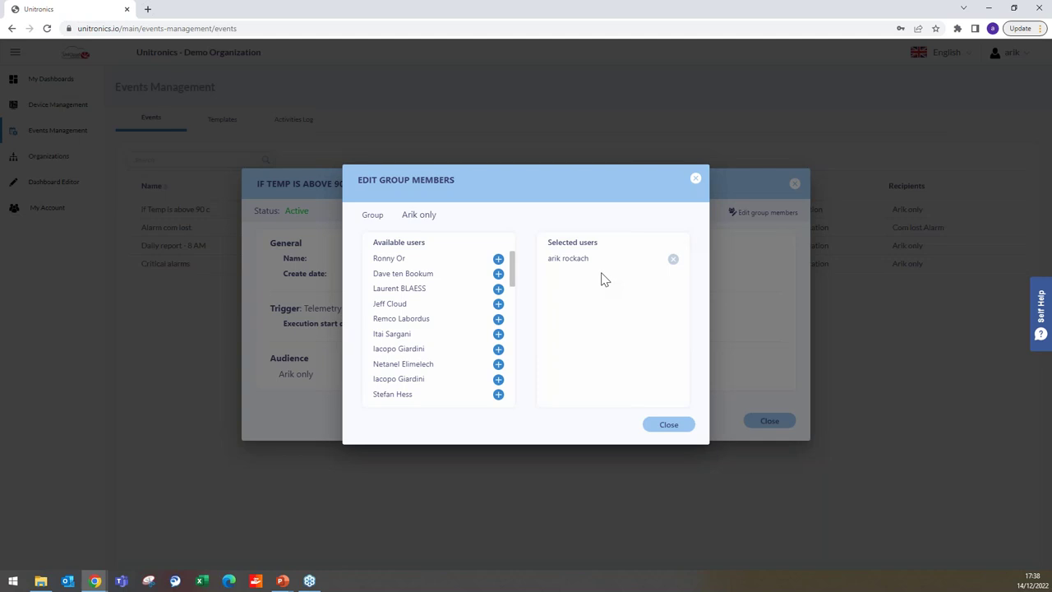
{"action": "left_click", "coordinate": [499, 320]}
{"action": "left_click", "coordinate": [498, 305]}
{"action": "left_click", "coordinate": [498, 289]}
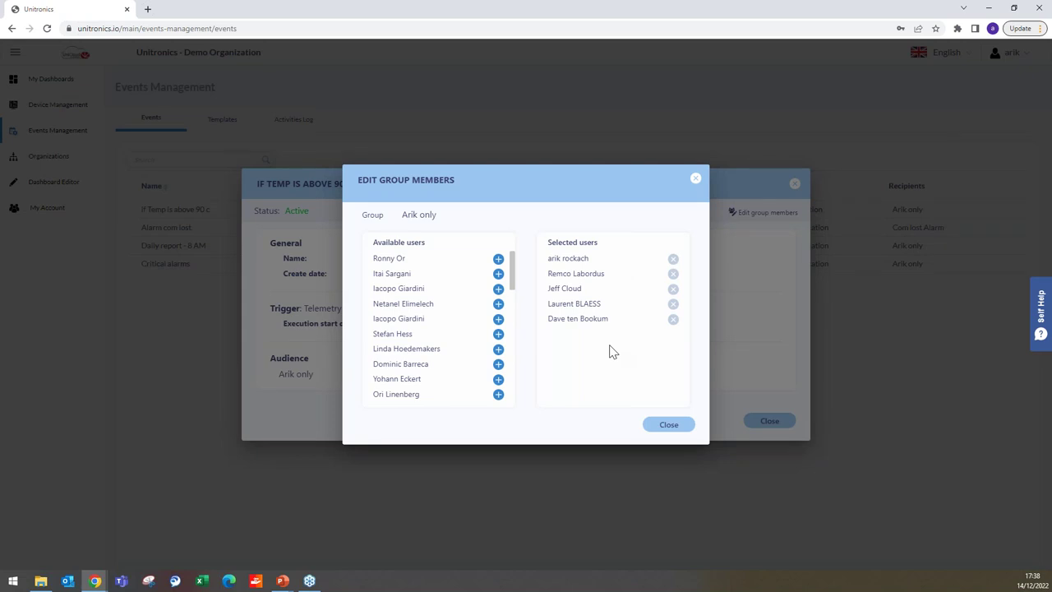
Remove the four added users from the recipient group and close the event's details.
{"action": "left_click", "coordinate": [674, 322]}
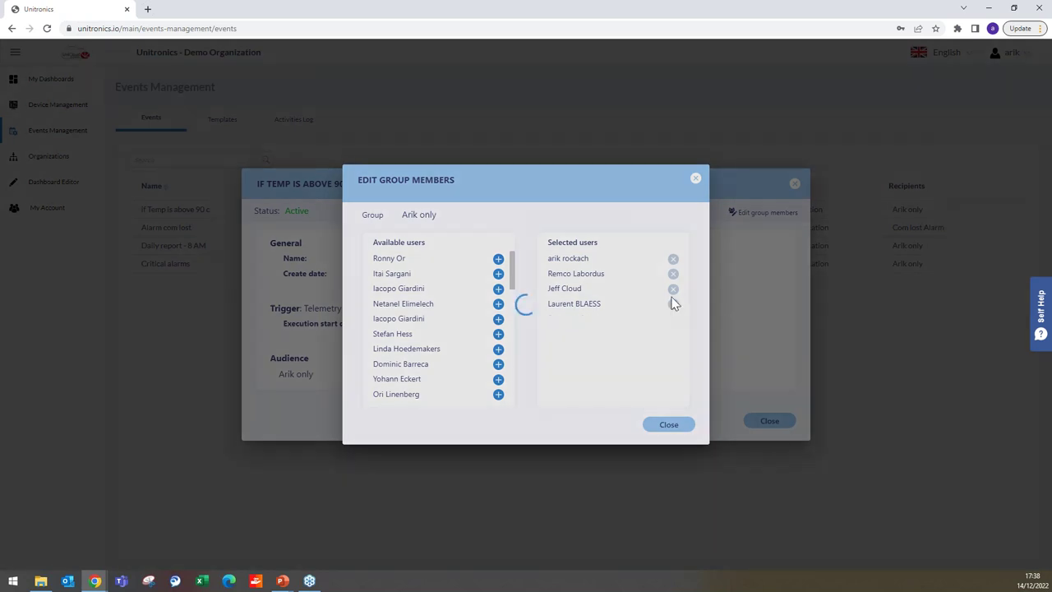
{"action": "left_click", "coordinate": [673, 289]}
{"action": "left_click", "coordinate": [673, 274]}
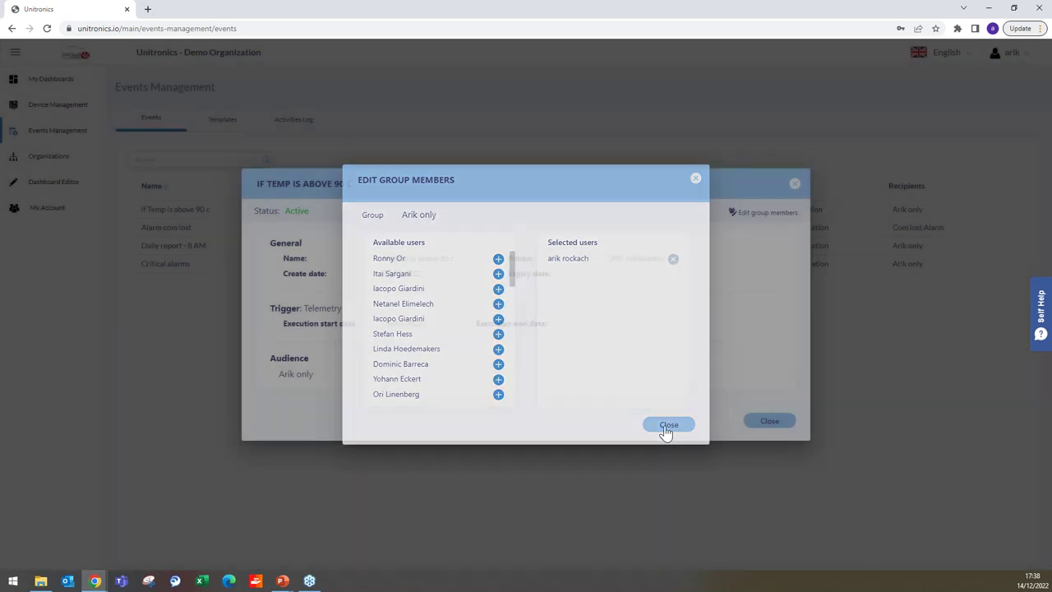
{"action": "left_click", "coordinate": [667, 428]}
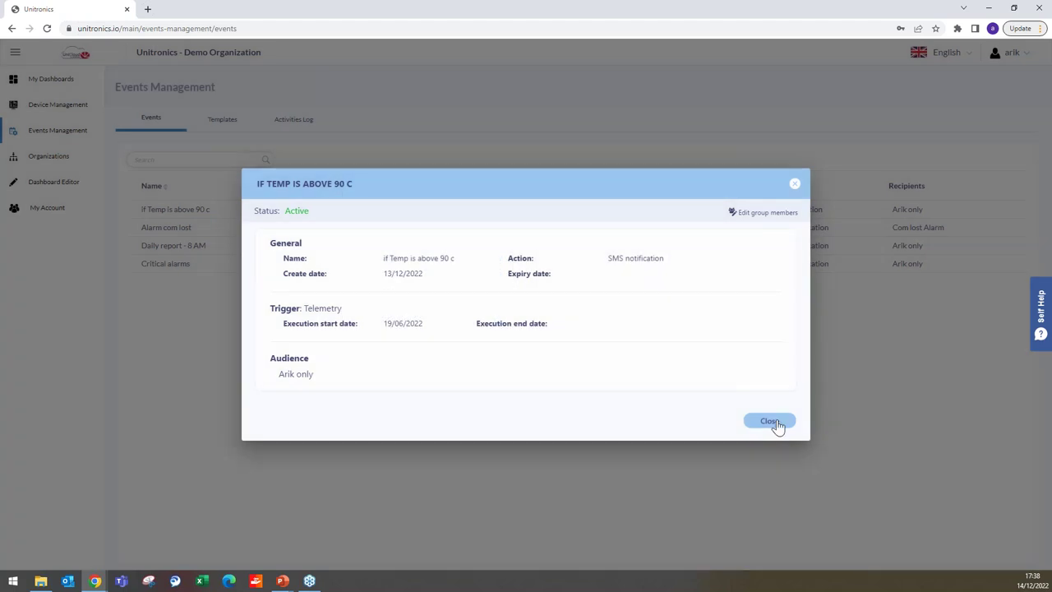
{"action": "left_click", "coordinate": [774, 423]}
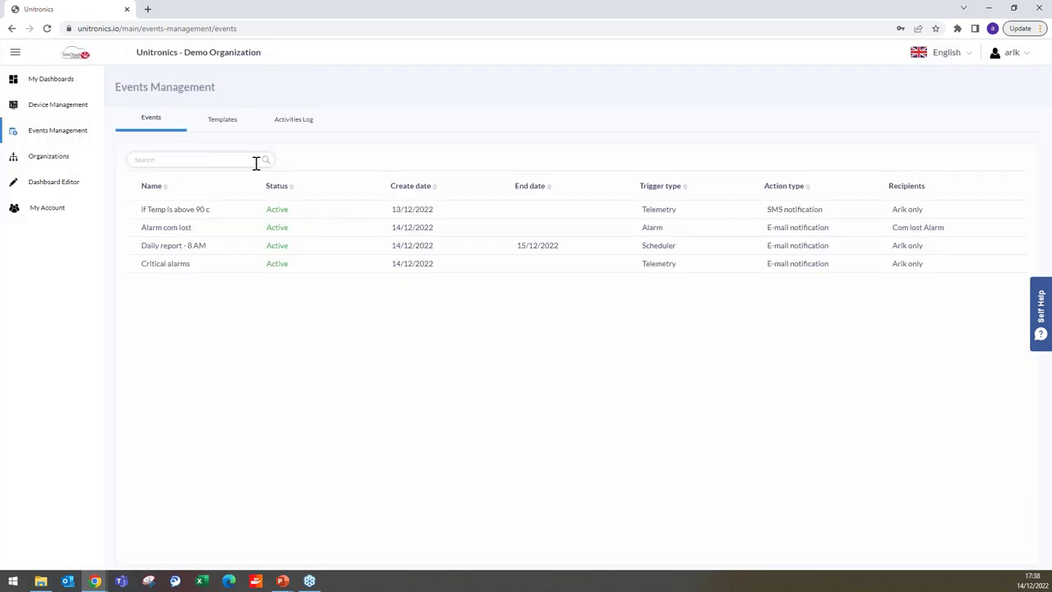
Suspend the published "if Temp is above 90 c" template and open it for editing.
{"action": "left_click", "coordinate": [228, 124]}
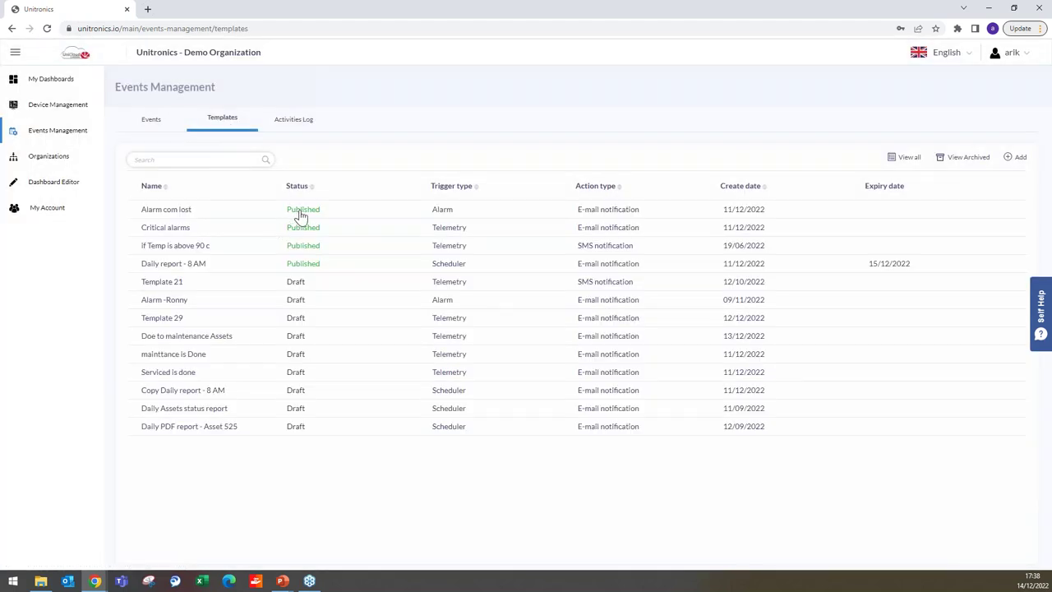
{"action": "left_click", "coordinate": [303, 247]}
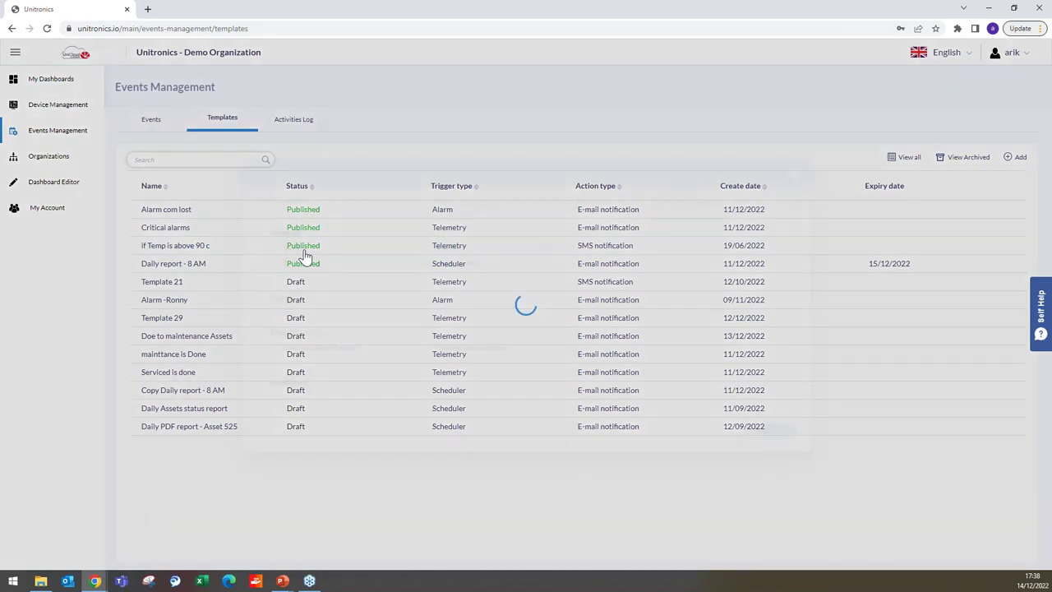
{"action": "left_click", "coordinate": [708, 196]}
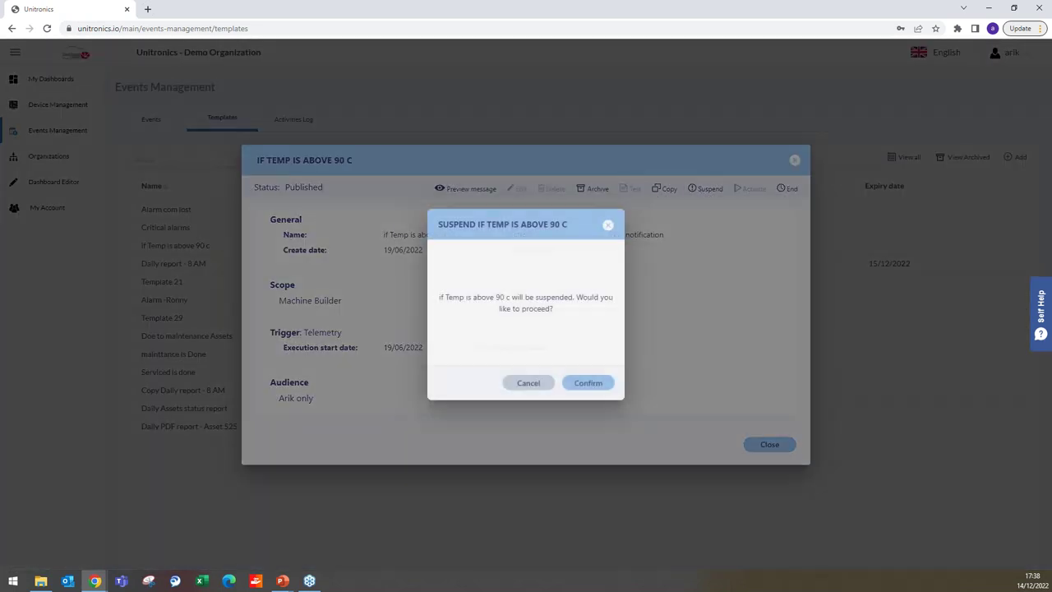
{"action": "left_click", "coordinate": [587, 384]}
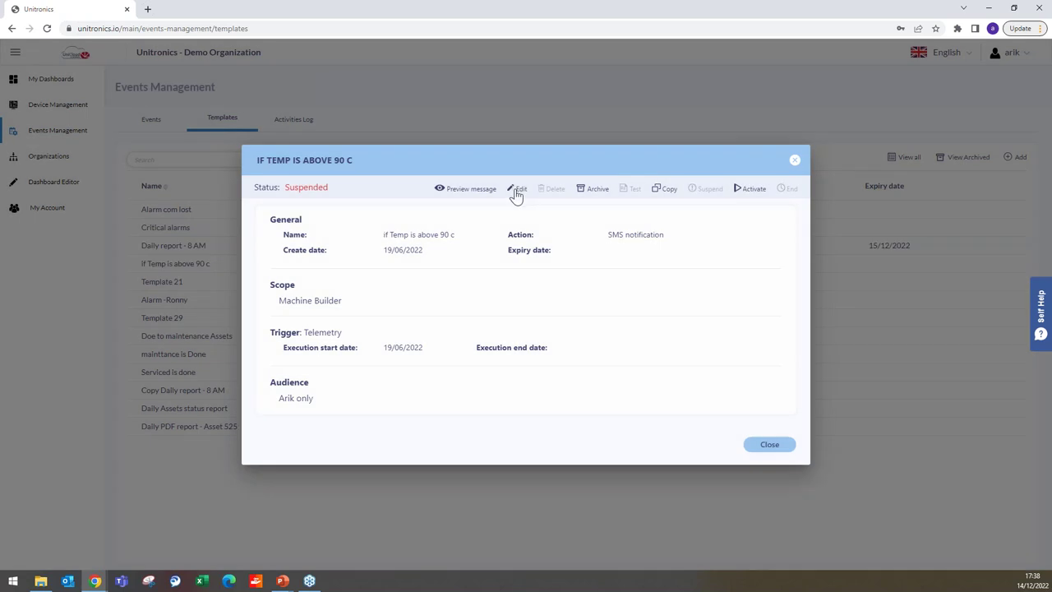
{"action": "left_click", "coordinate": [513, 190]}
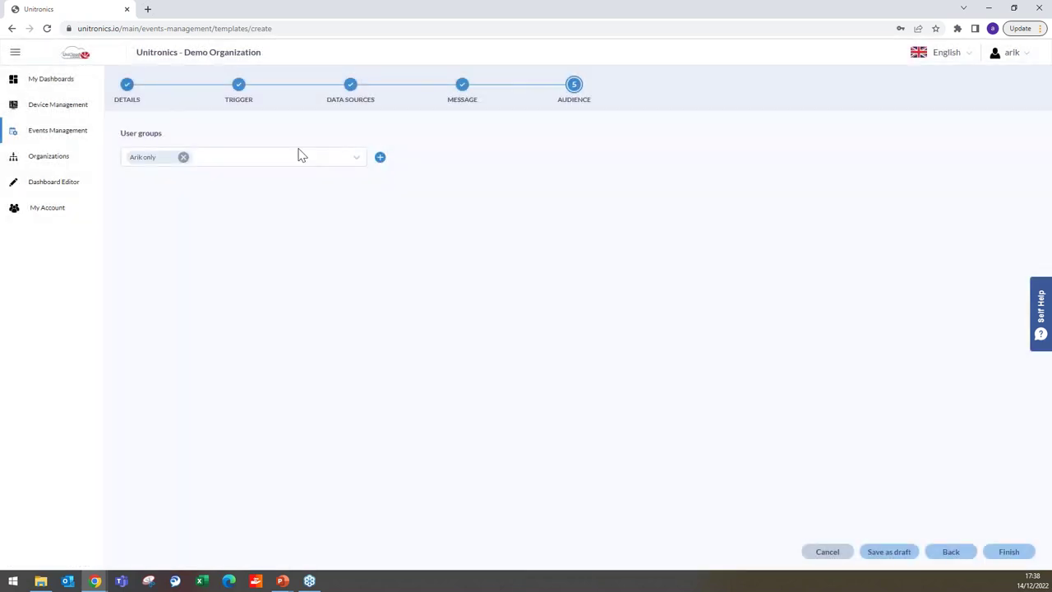
Add a second rule to the telemetry trigger condition requiring Pump2.CO2 == 1000.
{"action": "left_click", "coordinate": [239, 87]}
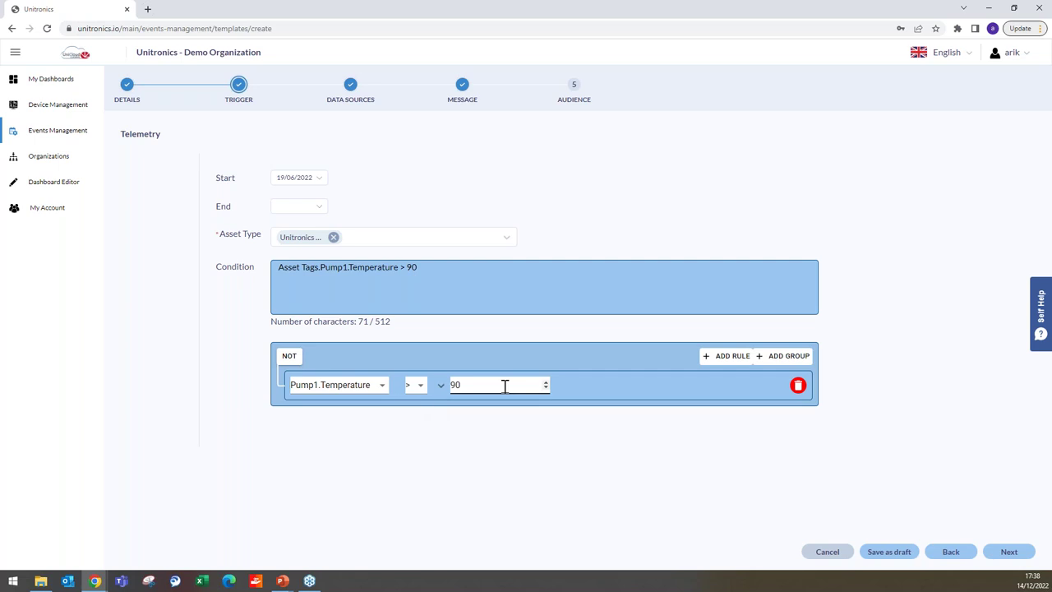
{"action": "left_click", "coordinate": [730, 363]}
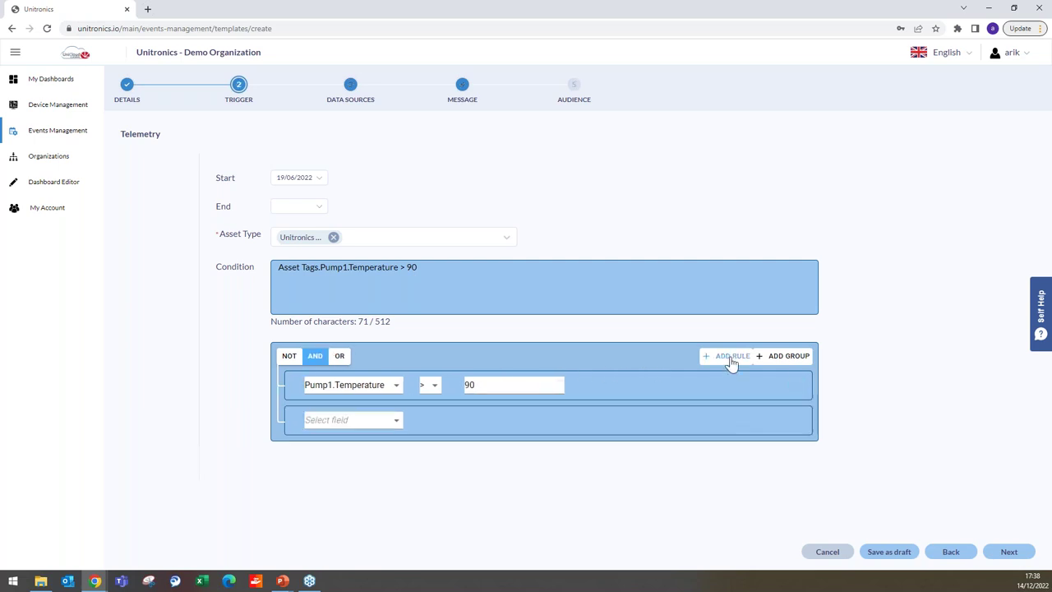
{"action": "left_click", "coordinate": [394, 420]}
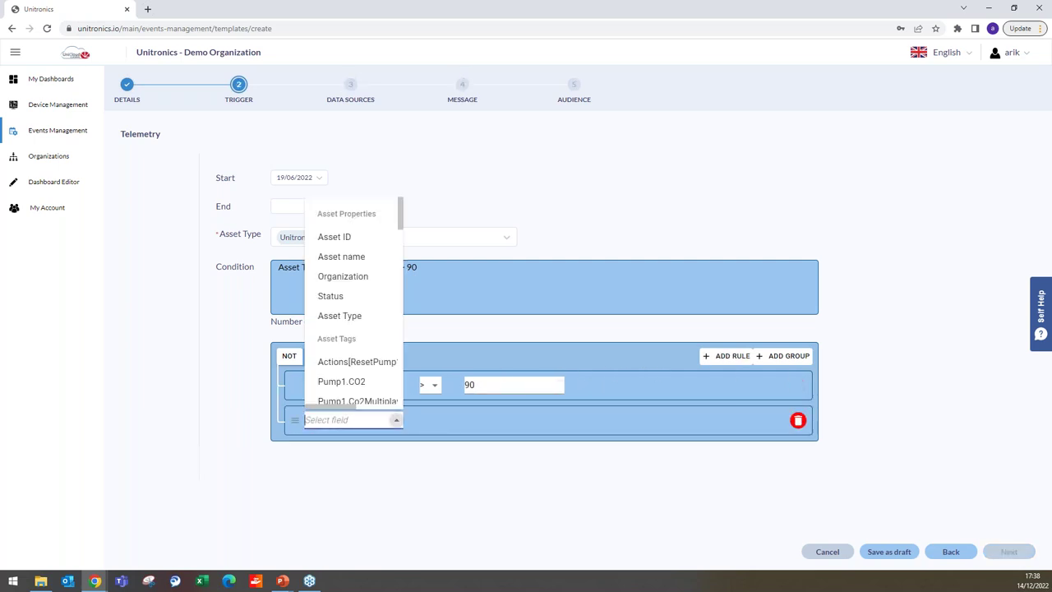
{"action": "scroll", "coordinate": [380, 328], "scroll_direction": "down", "scroll_amount": 6}
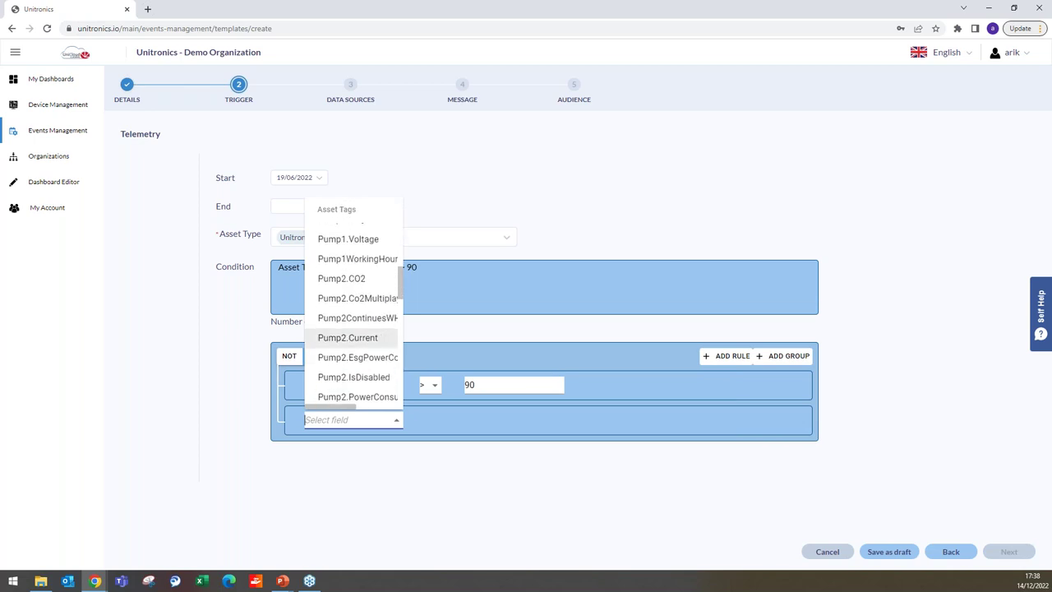
{"action": "left_click", "coordinate": [352, 281]}
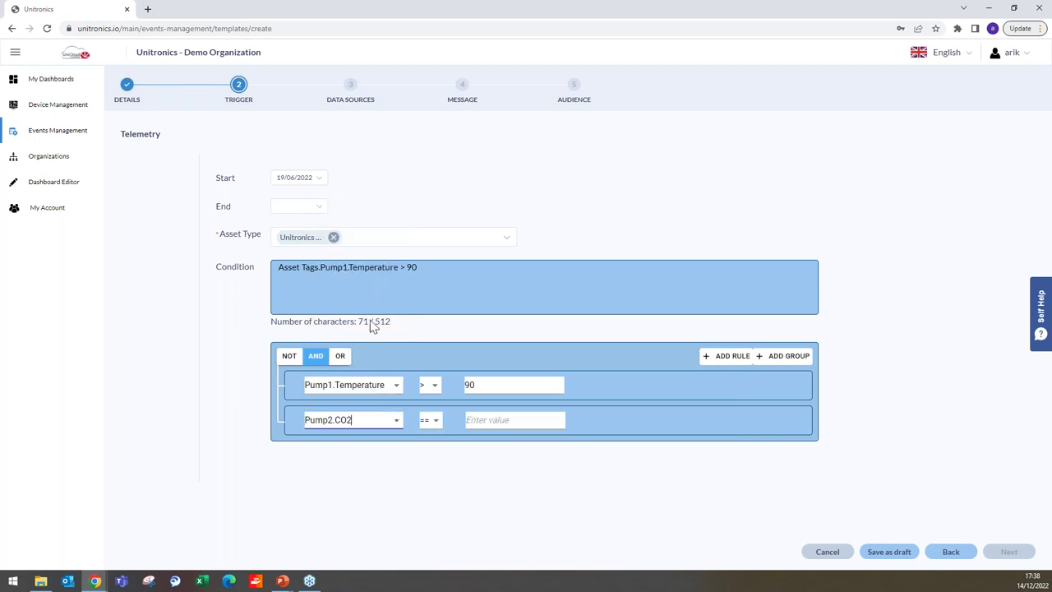
{"action": "left_click", "coordinate": [436, 421]}
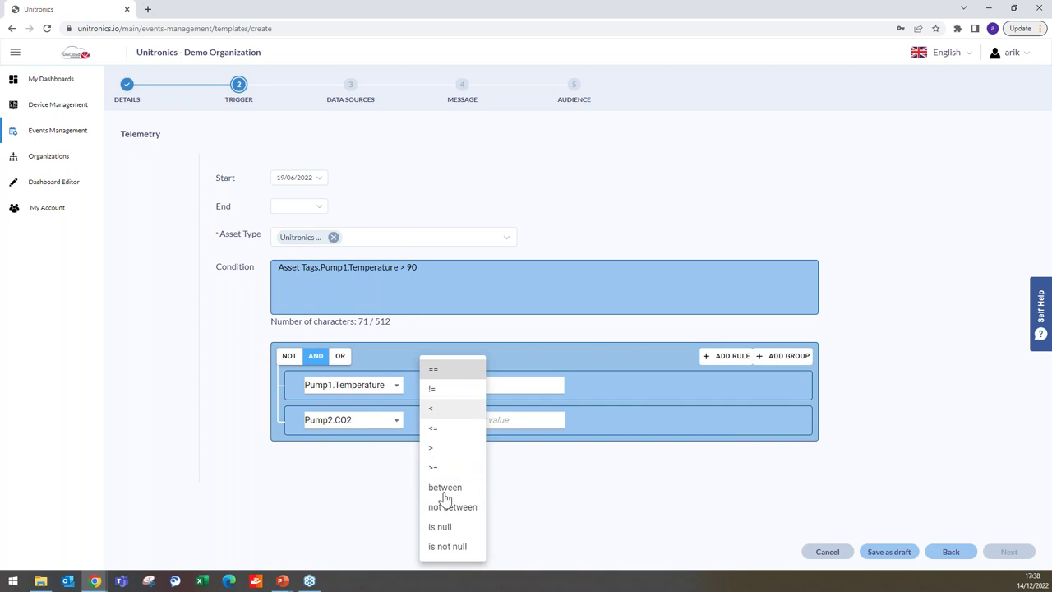
{"action": "left_click", "coordinate": [549, 465]}
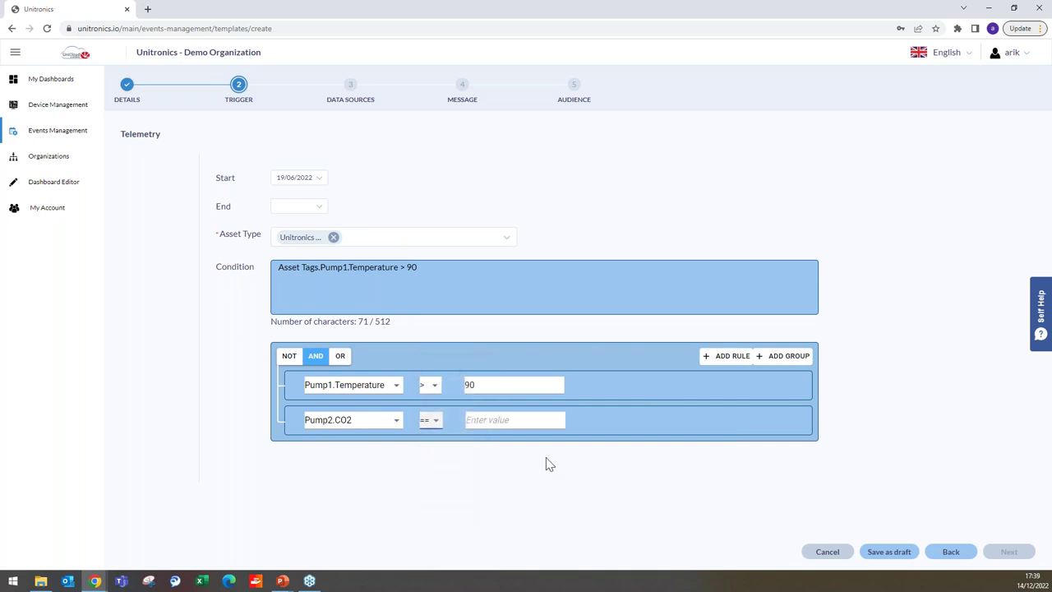
{"action": "left_click", "coordinate": [515, 419]}
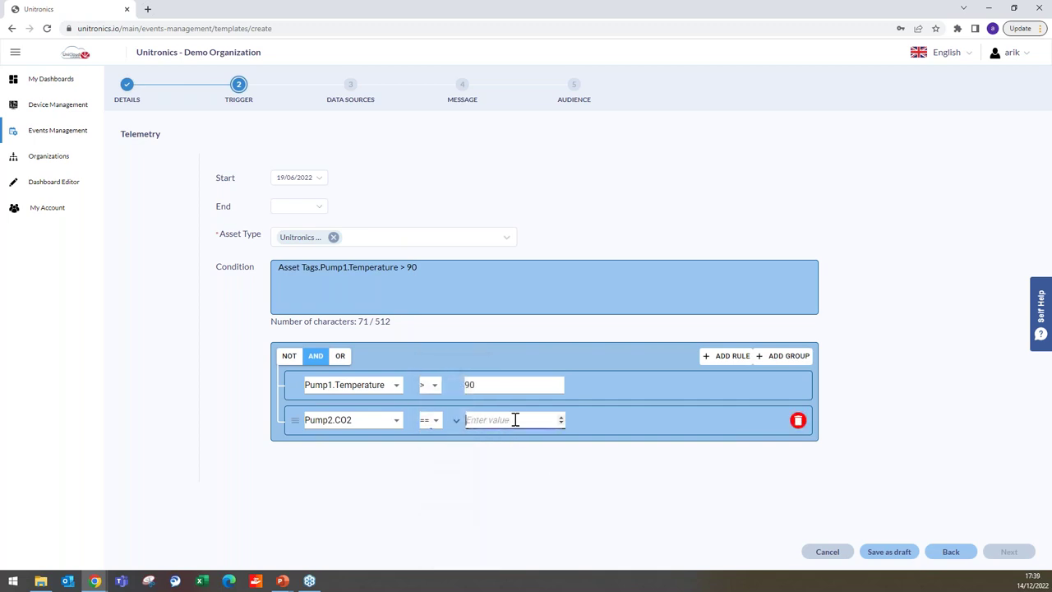
{"action": "type", "text": "1000"}
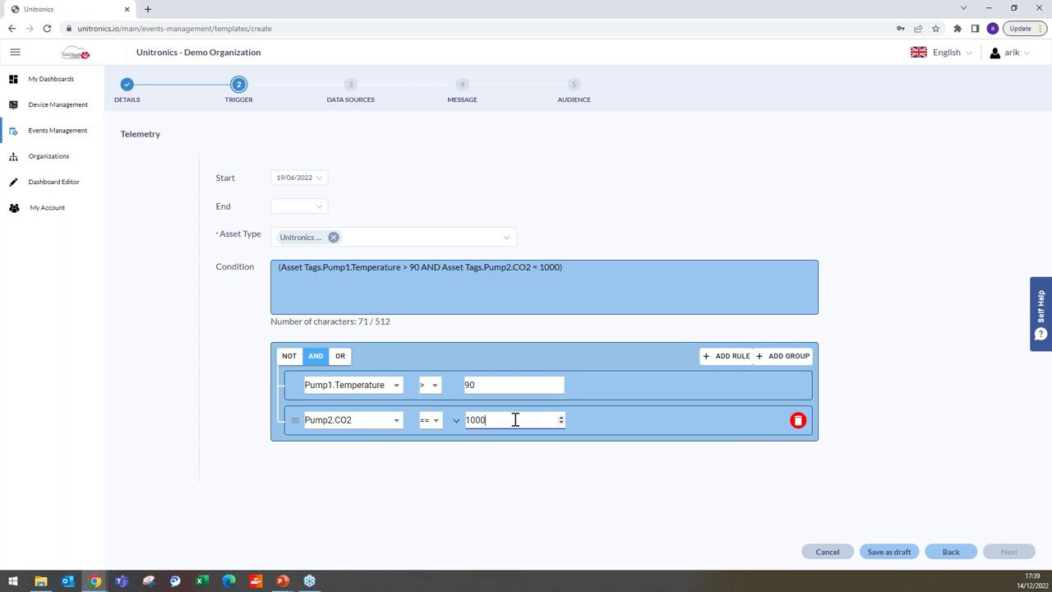
{"action": "left_click", "coordinate": [646, 421]}
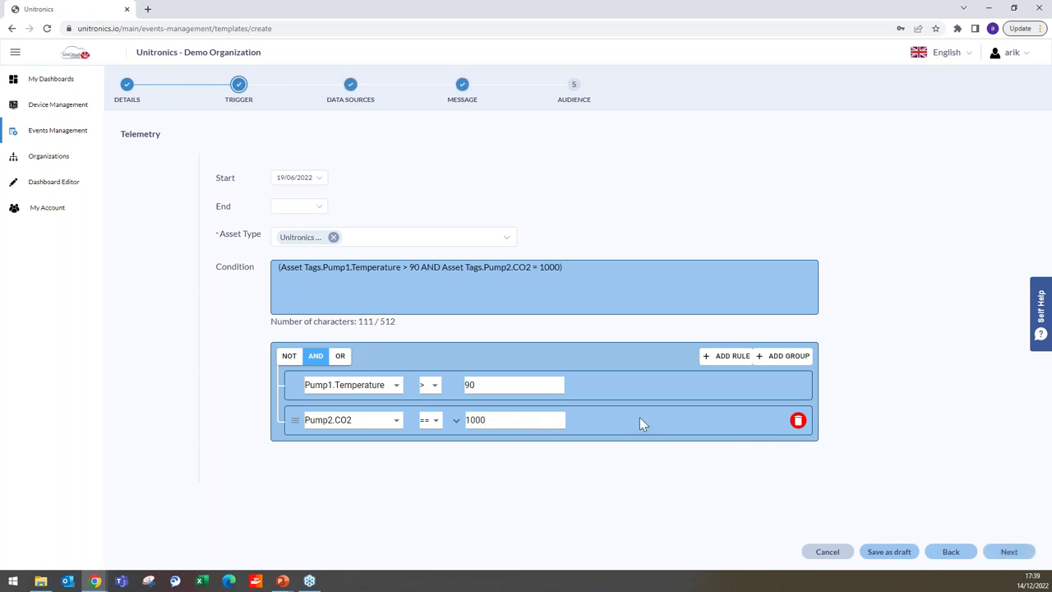
Add a nested group to the trigger condition and combine the top-level rules with OR.
{"action": "left_click", "coordinate": [787, 355]}
{"action": "mouse_move", "coordinate": [324, 452]}
{"action": "left_mouse_down"}
{"action": "mouse_move", "coordinate": [312, 369]}
{"action": "mouse_move", "coordinate": [321, 345]}
{"action": "mouse_move", "coordinate": [333, 377]}
{"action": "mouse_move", "coordinate": [319, 432]}
{"action": "mouse_move", "coordinate": [330, 441]}
{"action": "left_mouse_up"}
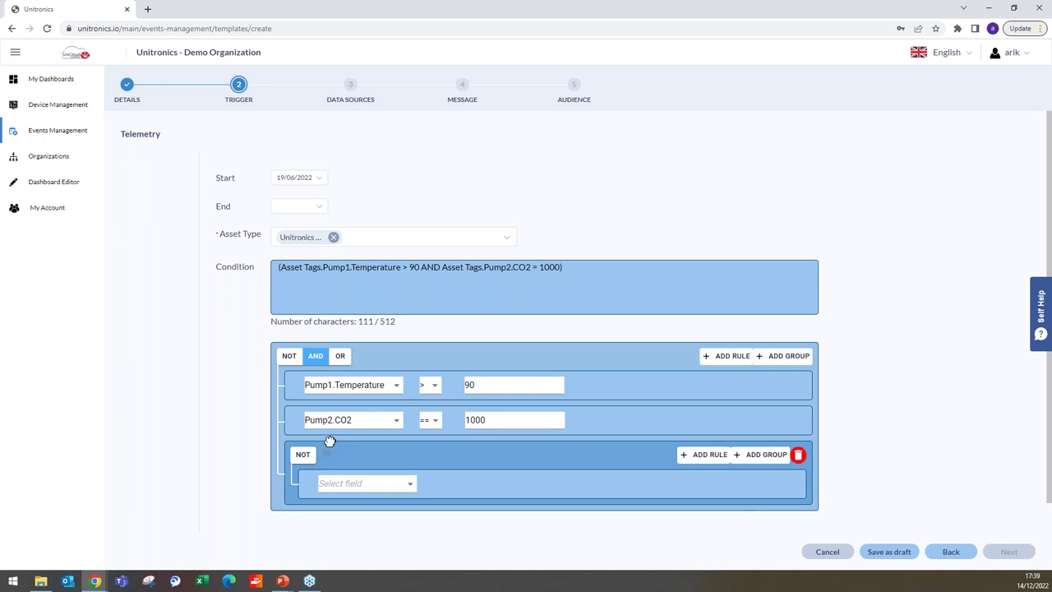
{"action": "left_click", "coordinate": [339, 355]}
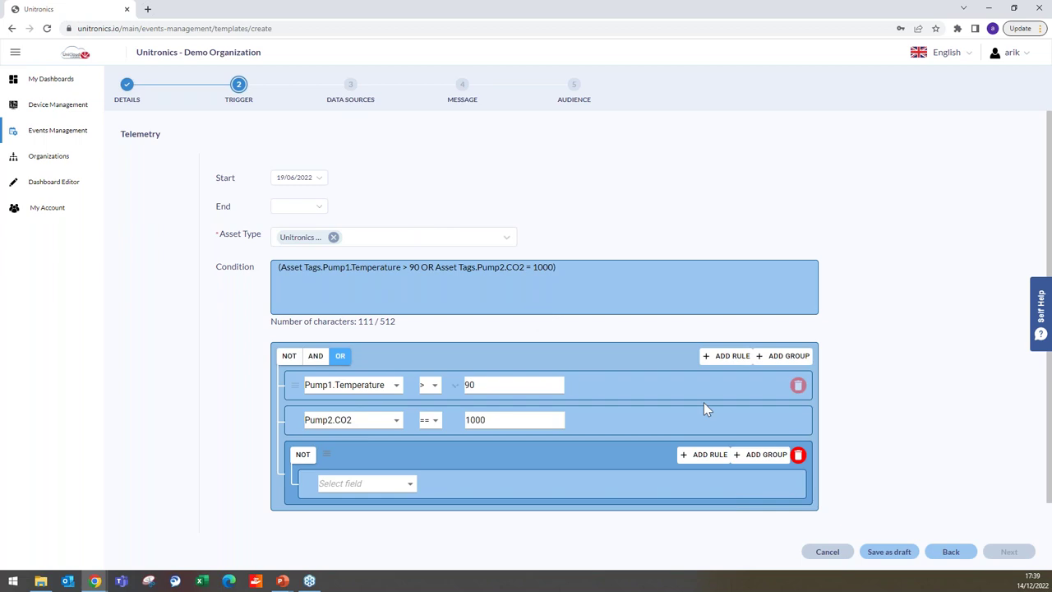
Delete the empty nested group and the Pump2.CO2 rule from the trigger condition.
{"action": "left_click", "coordinate": [797, 457]}
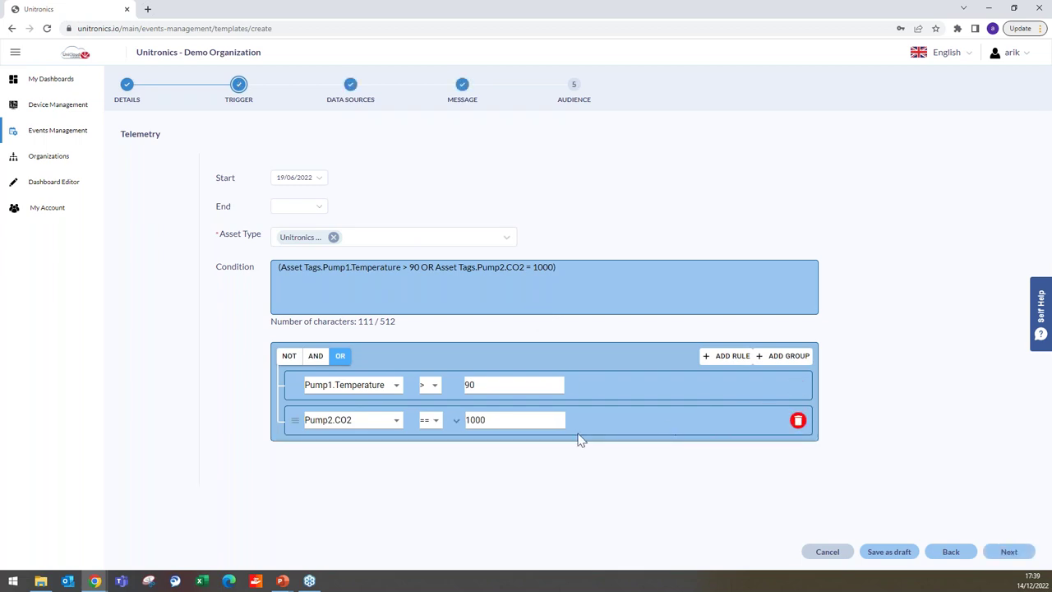
{"action": "left_click", "coordinate": [798, 421]}
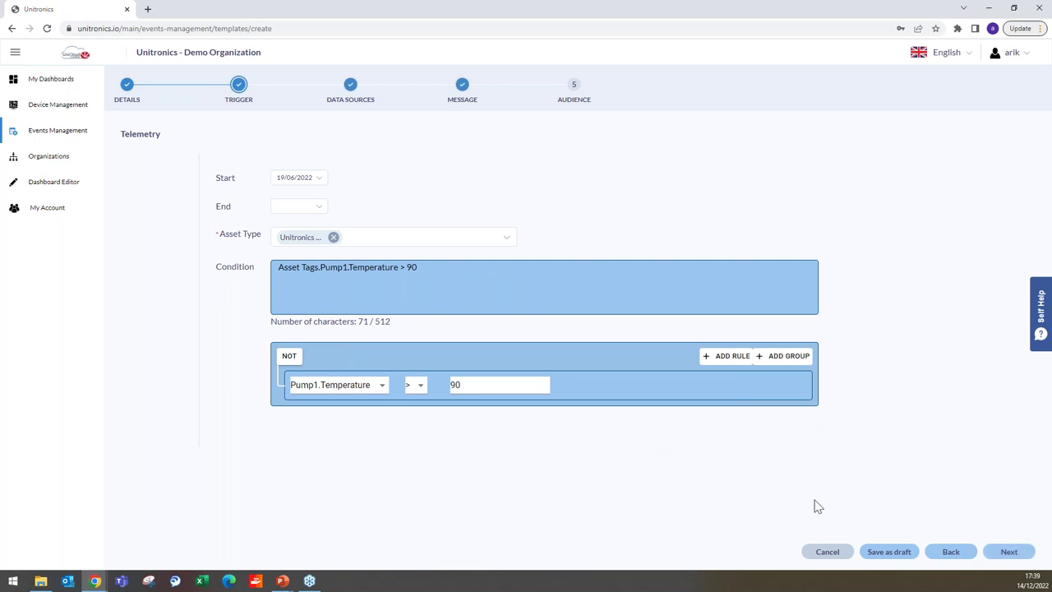
Insert the Date and time data source at the end of the SMS message template and preview the message.
{"action": "left_click", "coordinate": [1004, 552]}
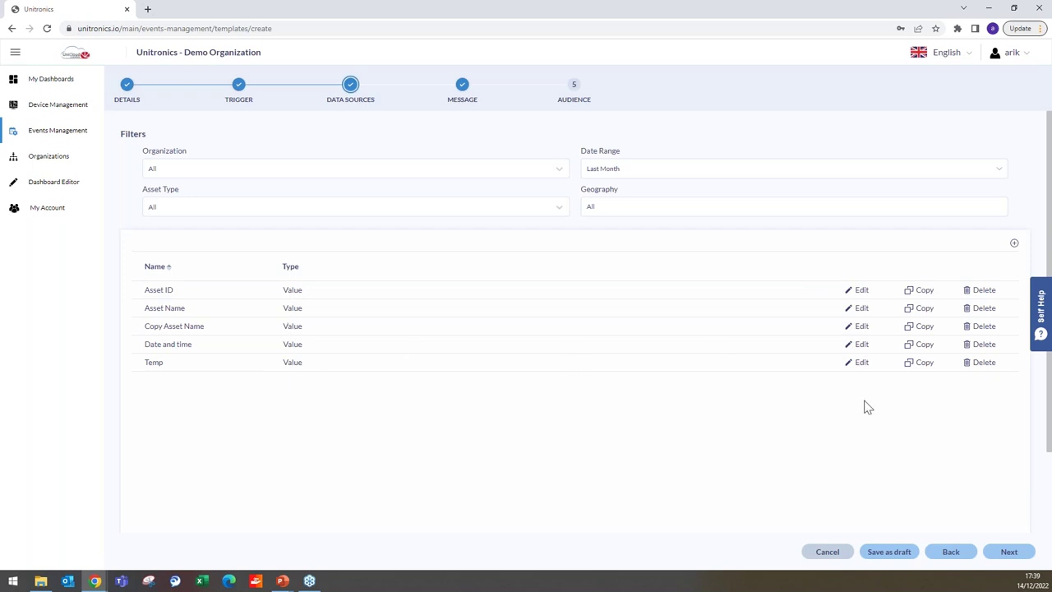
{"action": "left_click", "coordinate": [1009, 552]}
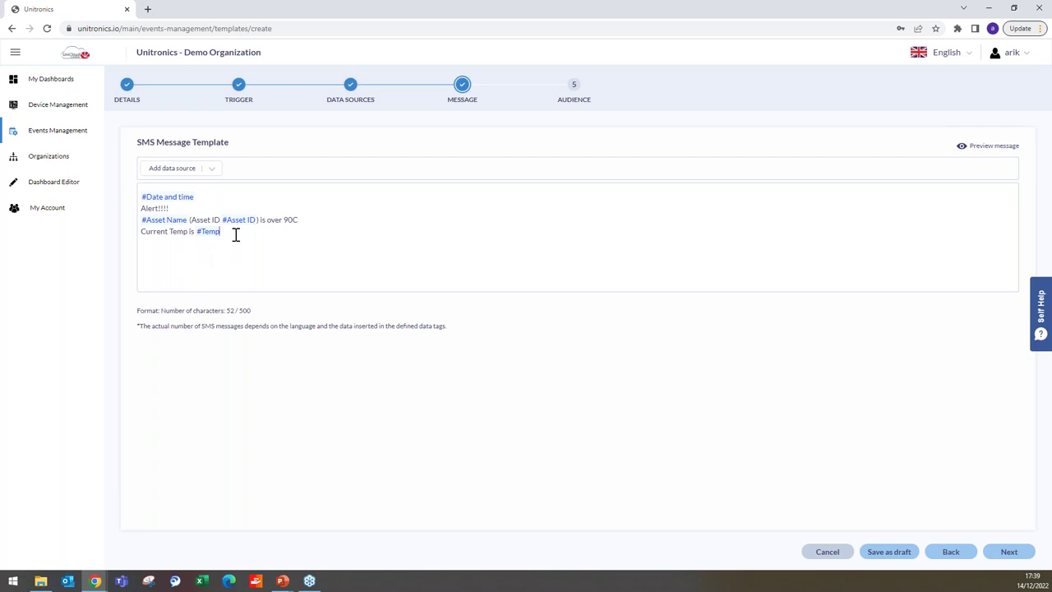
{"action": "left_click", "coordinate": [213, 170]}
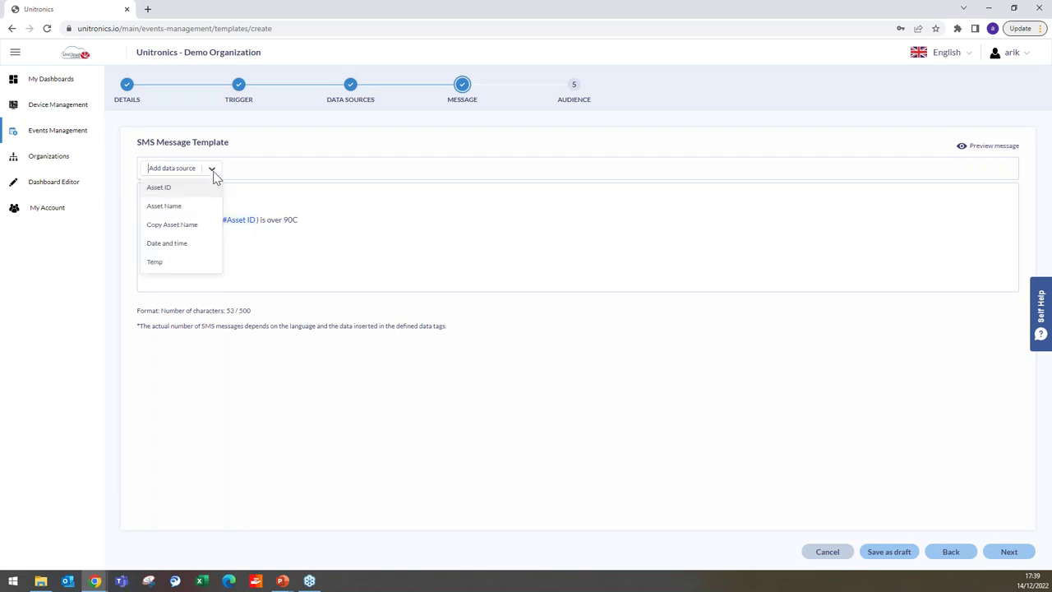
{"action": "left_click", "coordinate": [166, 243]}
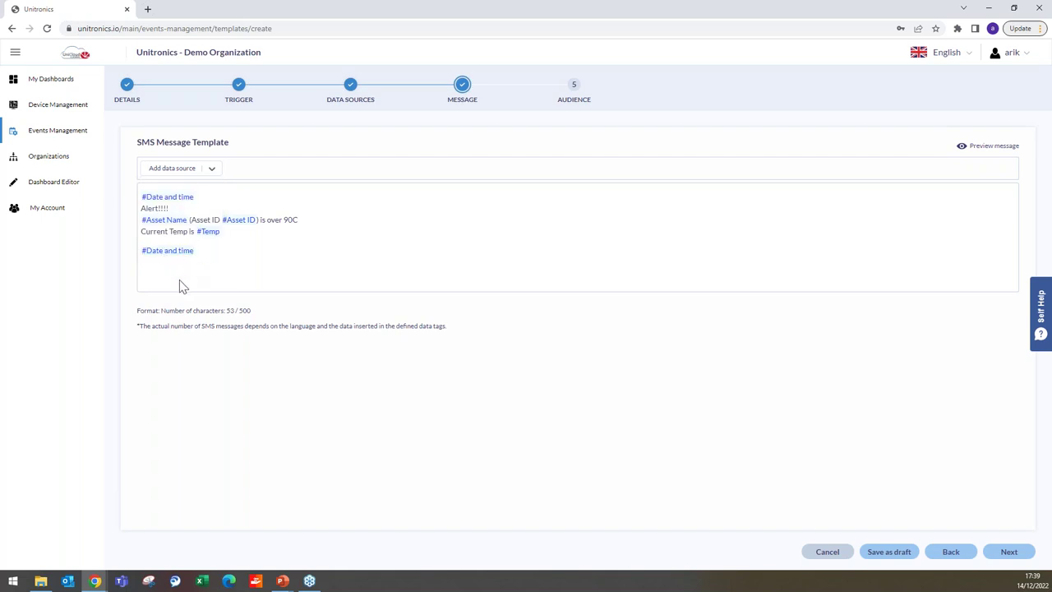
{"action": "left_click", "coordinate": [992, 150]}
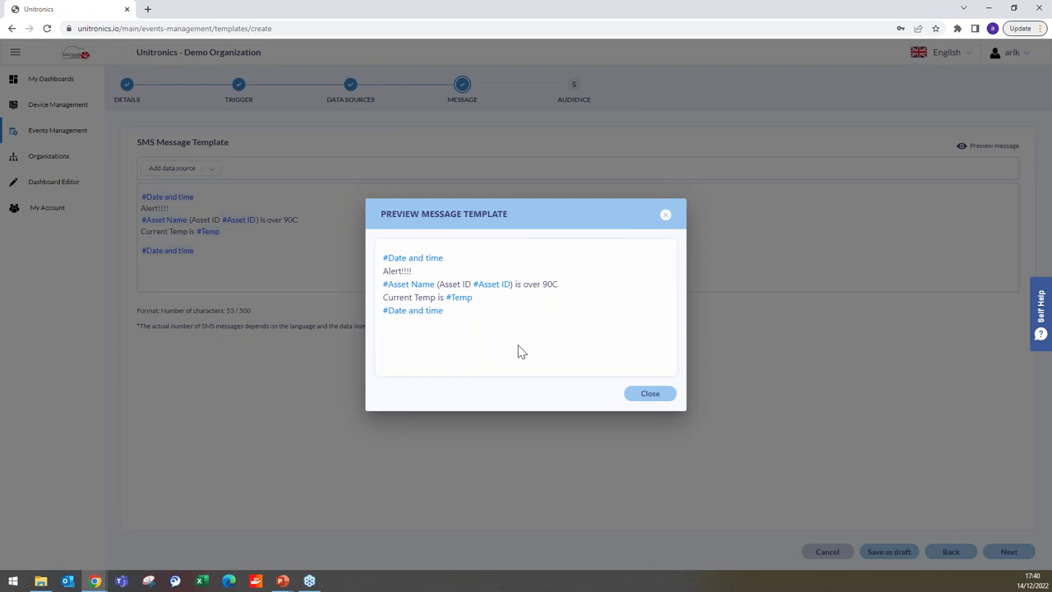
{"action": "left_click", "coordinate": [646, 398]}
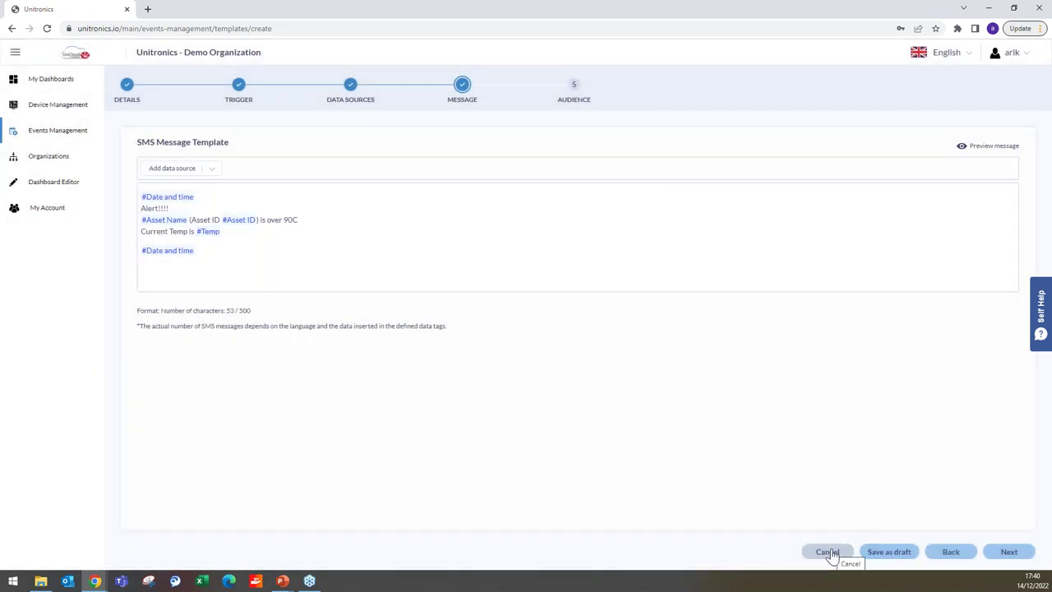
Cancel the template edit and open the VNC view of the California WS machine from the Machine builder dashboard.
{"action": "left_click", "coordinate": [828, 552]}
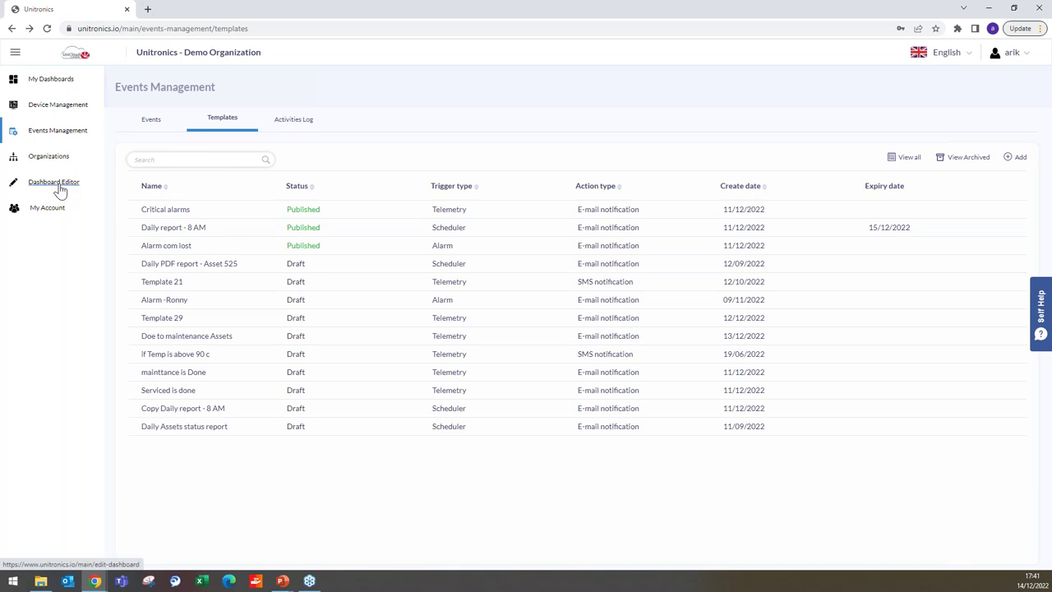
{"action": "left_click", "coordinate": [51, 83]}
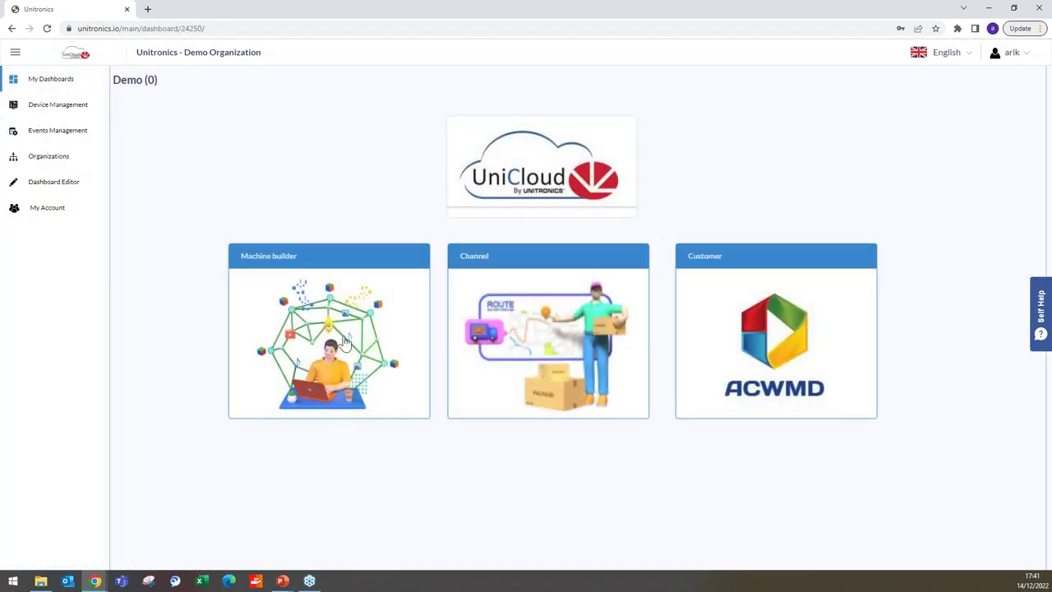
{"action": "left_click", "coordinate": [346, 341]}
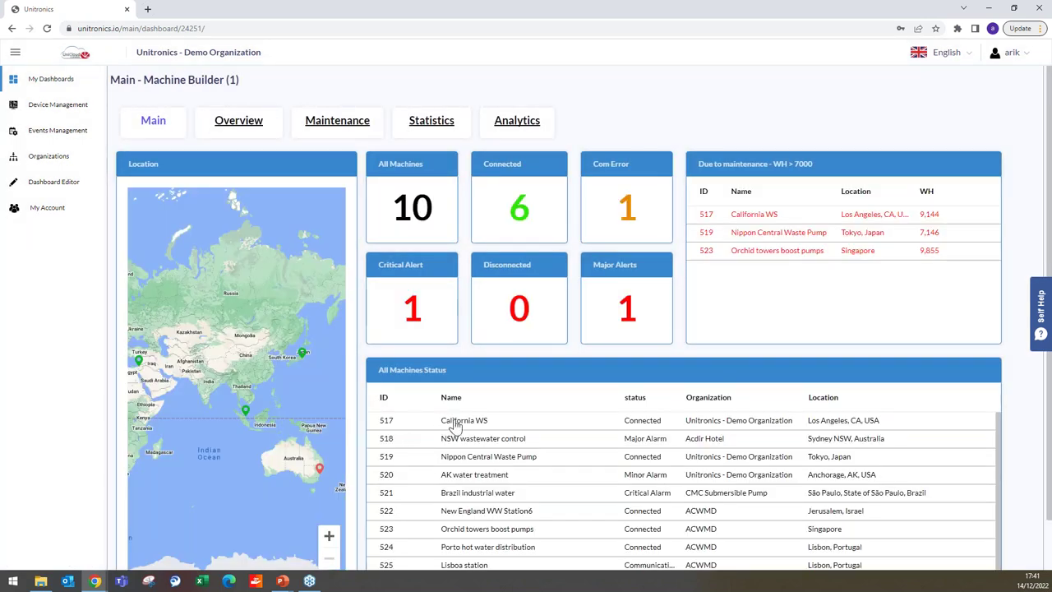
{"action": "left_click", "coordinate": [454, 424]}
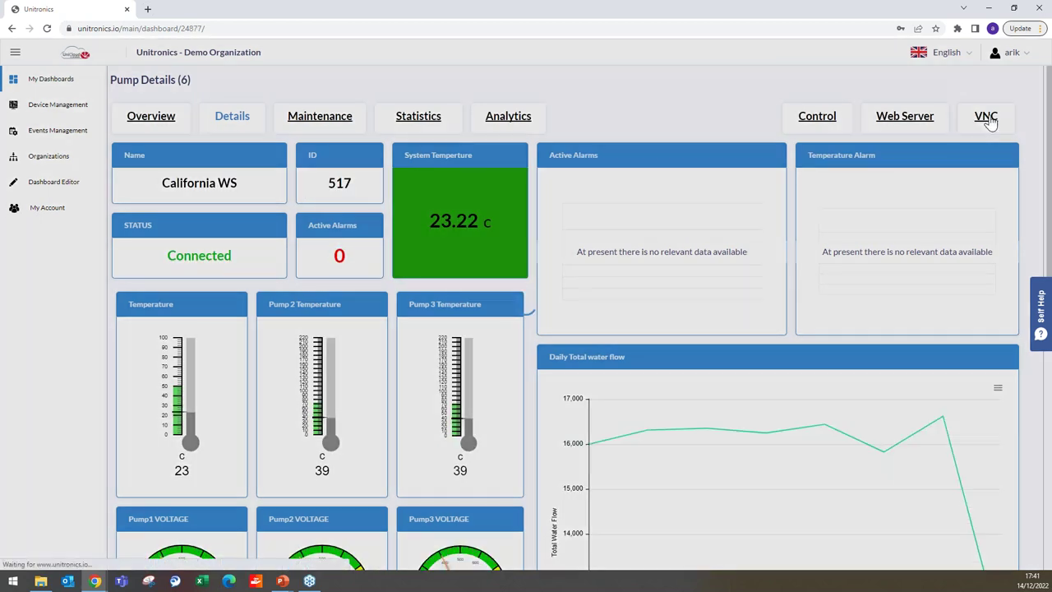
{"action": "left_click", "coordinate": [982, 120]}
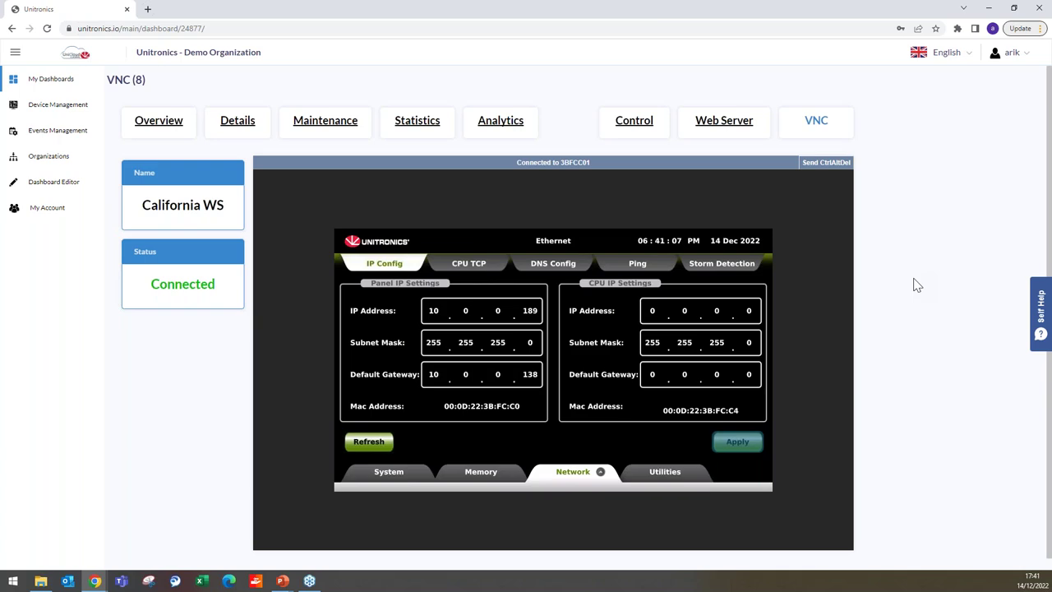
Look through the Memory, System and Utilities UniApps pages on the remote California WS panel.
{"action": "left_click", "coordinate": [470, 476]}
{"action": "left_click", "coordinate": [402, 474]}
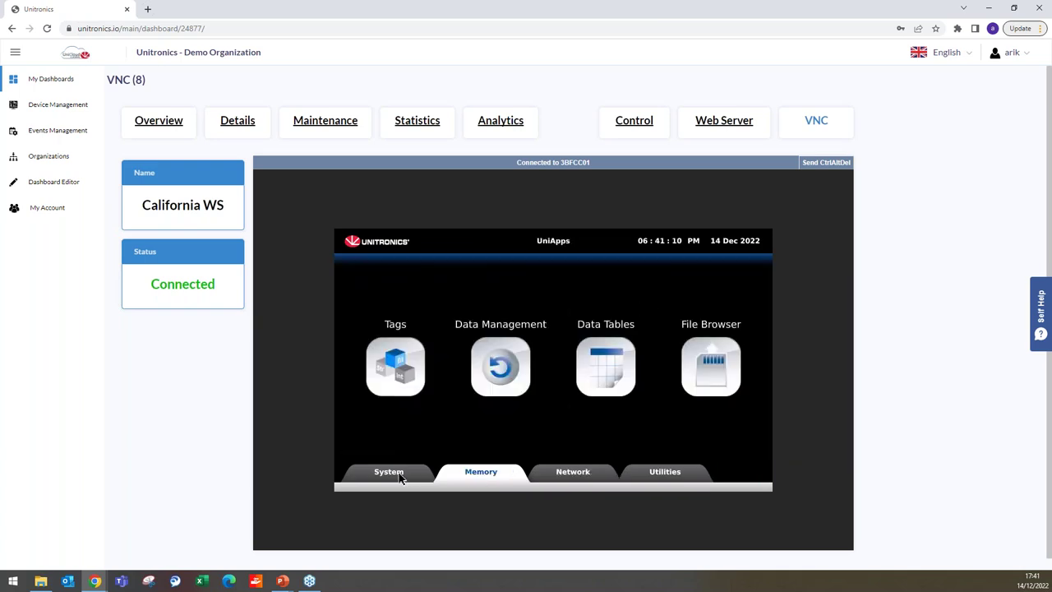
{"action": "left_click", "coordinate": [668, 475]}
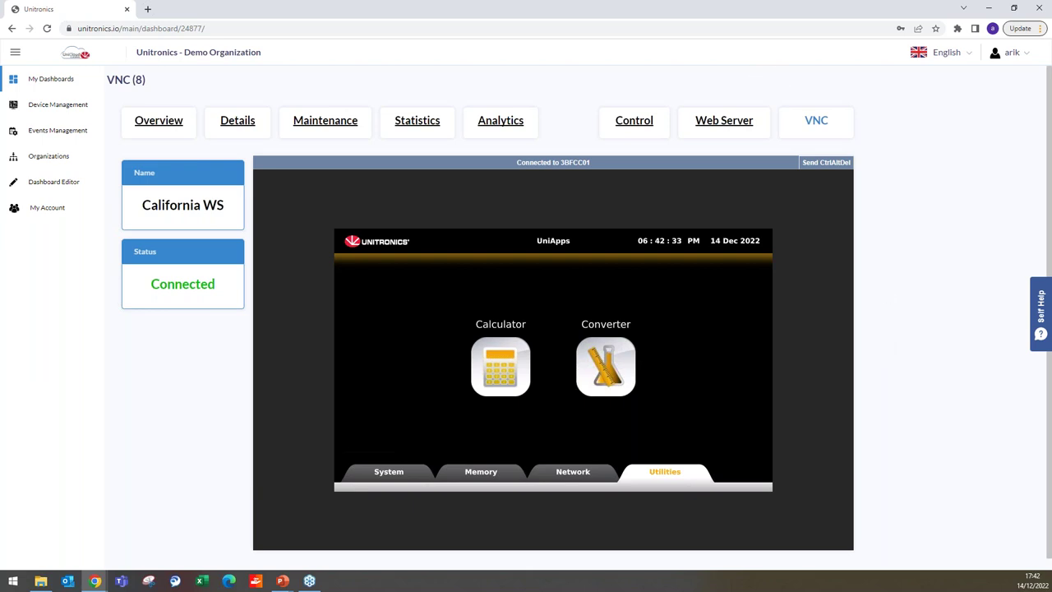
Open the event template "Daily PDF report - Asset 525" for editing, review its scheduler trigger and details, and cancel the edit.
{"action": "left_click", "coordinate": [47, 136]}
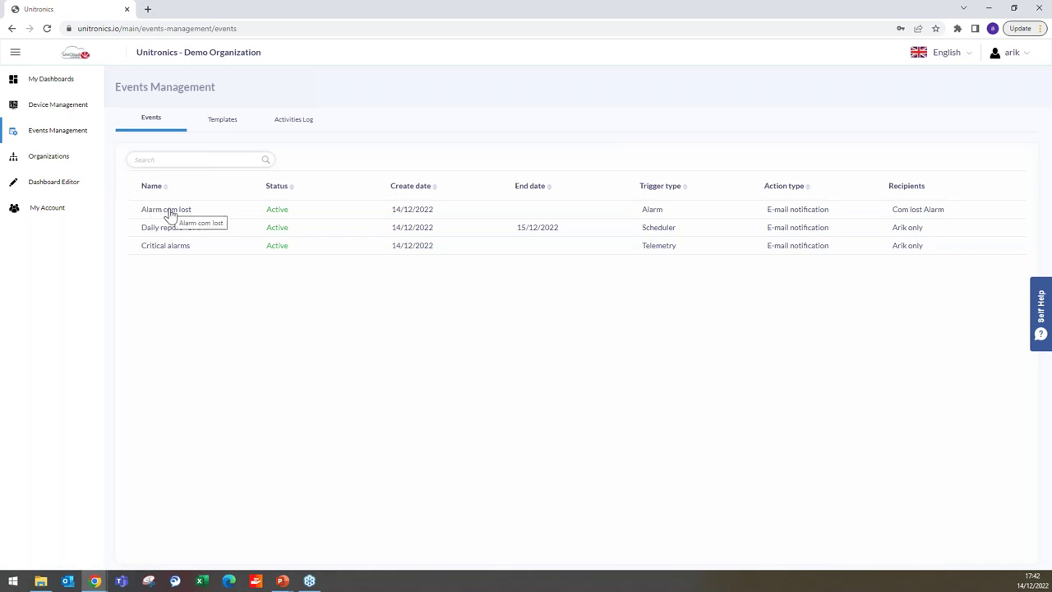
{"action": "left_click", "coordinate": [223, 125]}
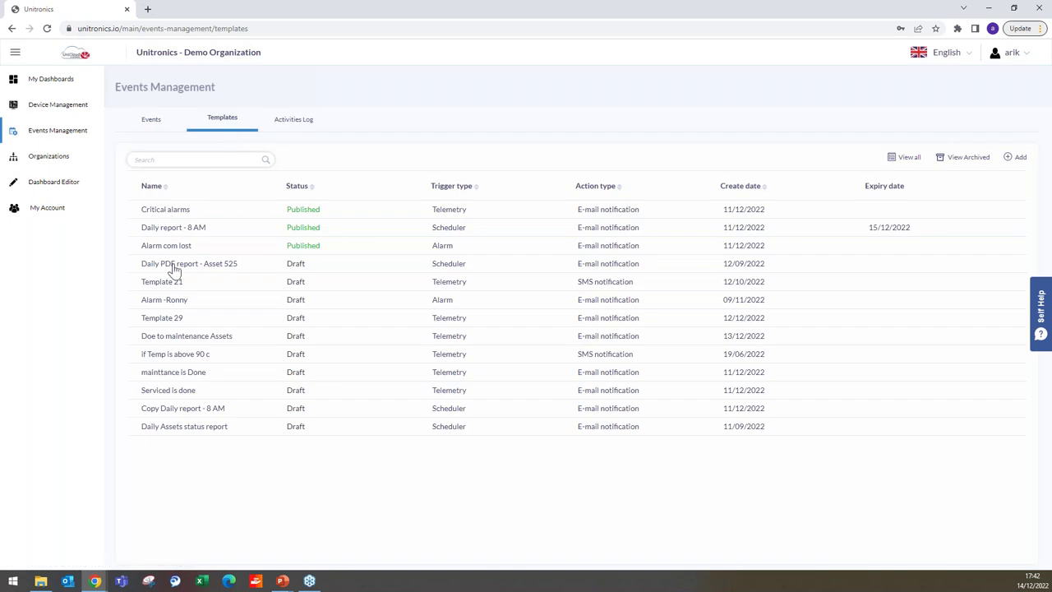
{"action": "left_click", "coordinate": [292, 270]}
{"action": "left_click", "coordinate": [515, 180]}
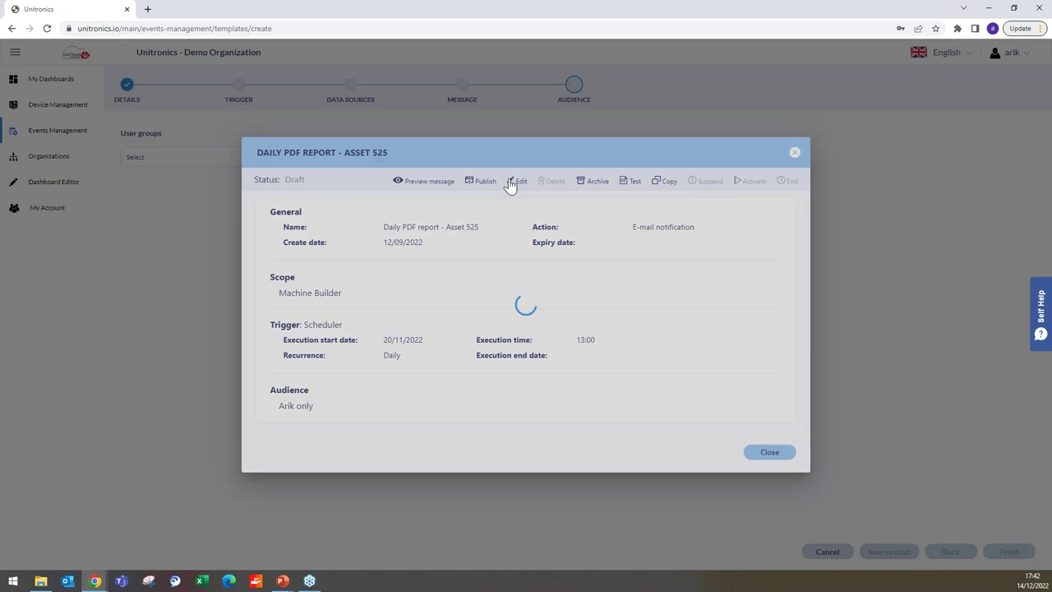
{"action": "left_click", "coordinate": [239, 86]}
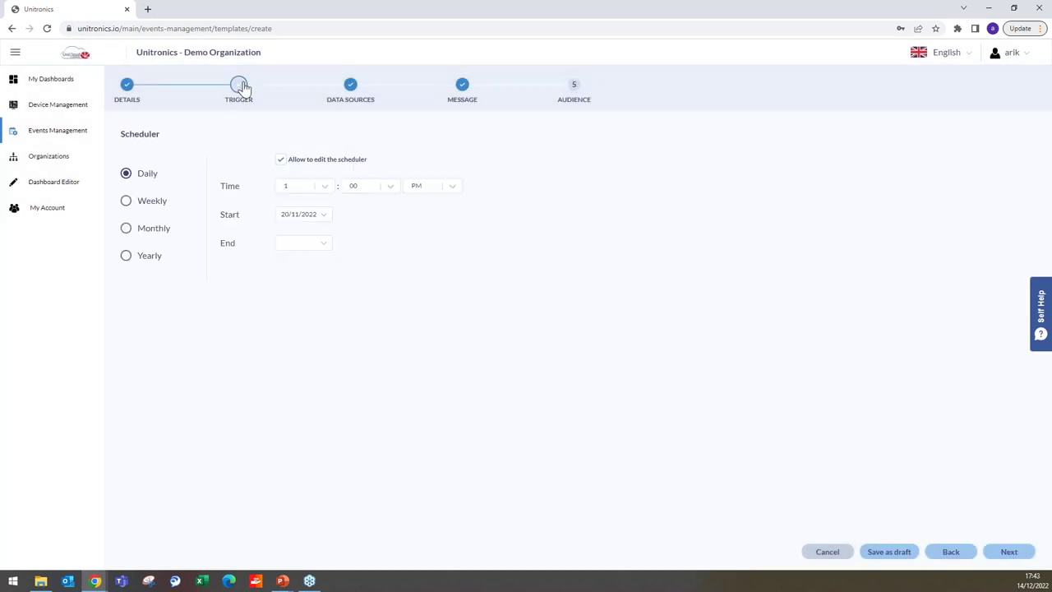
{"action": "left_click", "coordinate": [127, 85]}
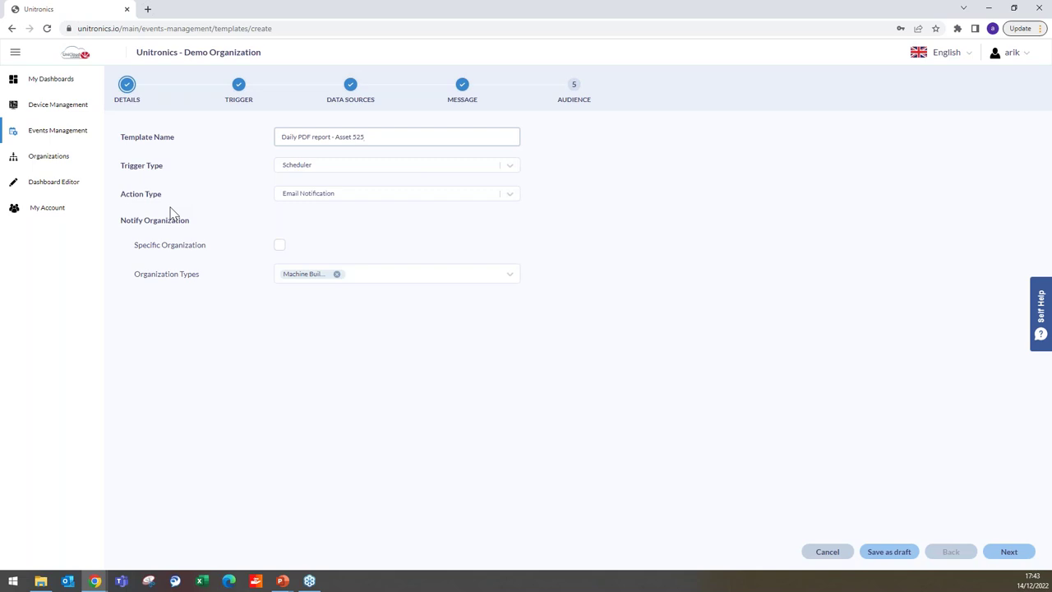
{"action": "left_click", "coordinate": [832, 558]}
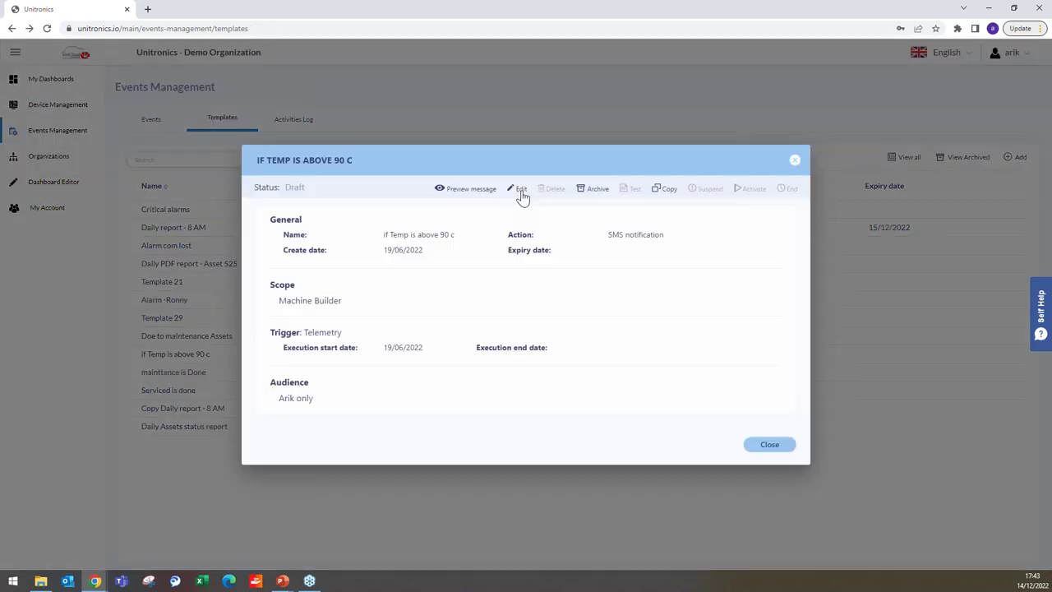
Open the "if Temp is above 90 c" template for editing and review its telemetry trigger and details.
{"action": "left_click", "coordinate": [519, 189]}
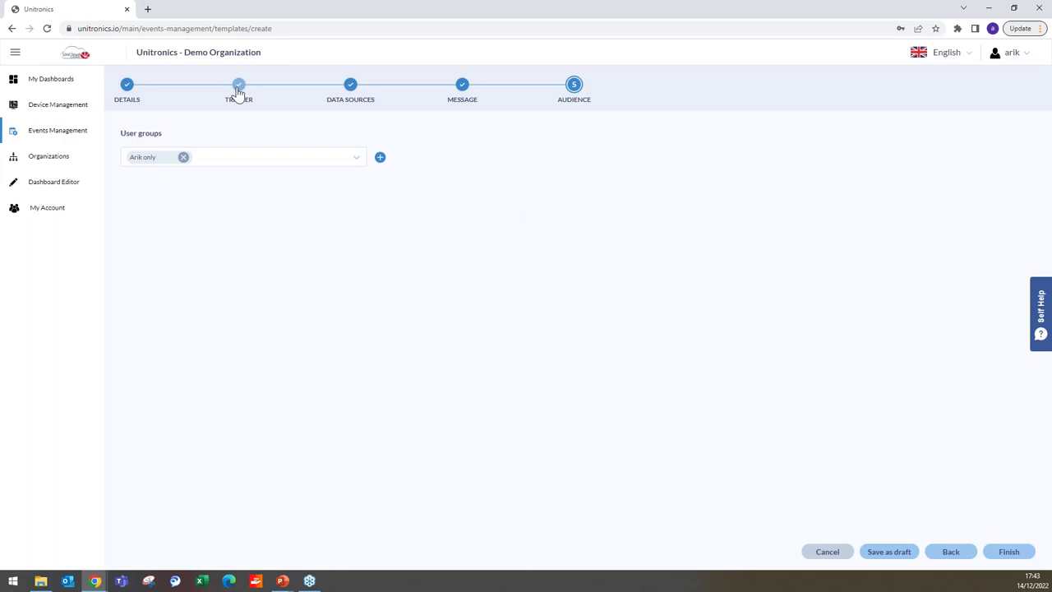
{"action": "left_click", "coordinate": [239, 89]}
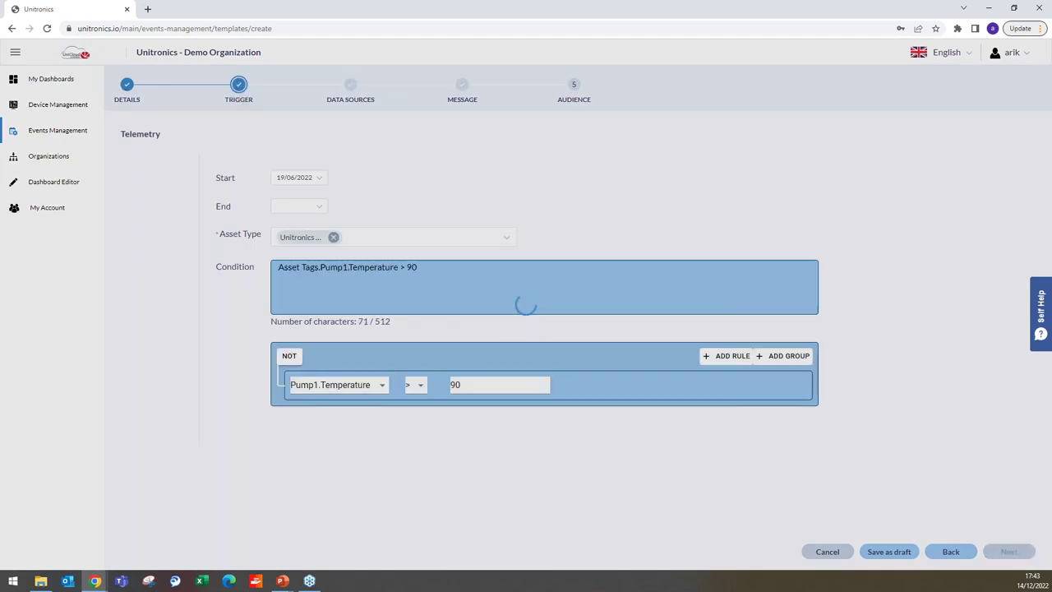
{"action": "left_click", "coordinate": [128, 87]}
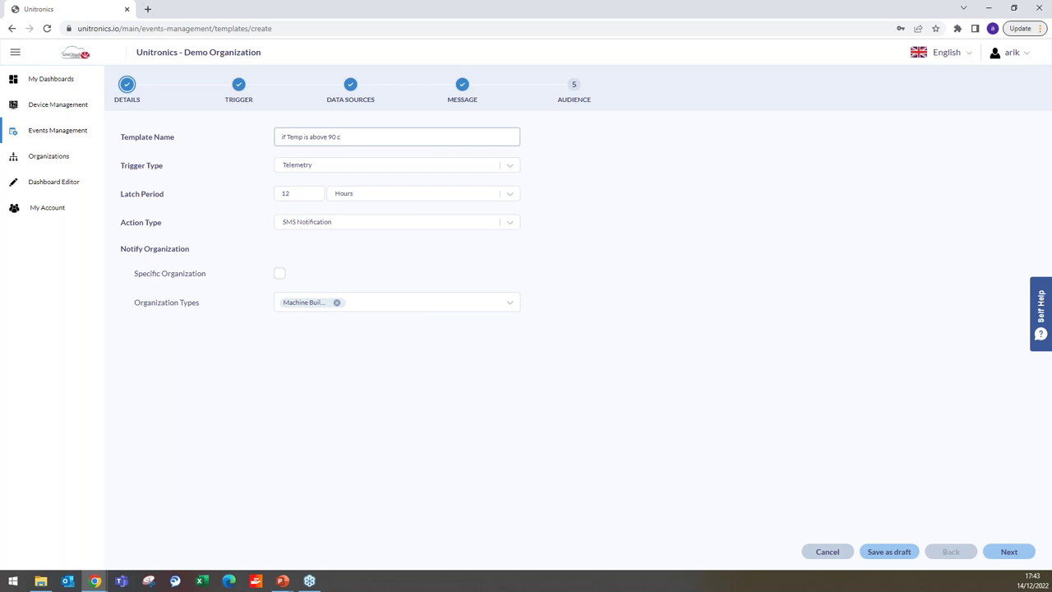
Set the template's latch period to 1 minute and raise it to 30 minutes.
{"action": "double_click", "coordinate": [281, 193]}
{"action": "type", "text": "1"}
{"action": "left_click", "coordinate": [370, 194]}
{"action": "left_click", "coordinate": [345, 213]}
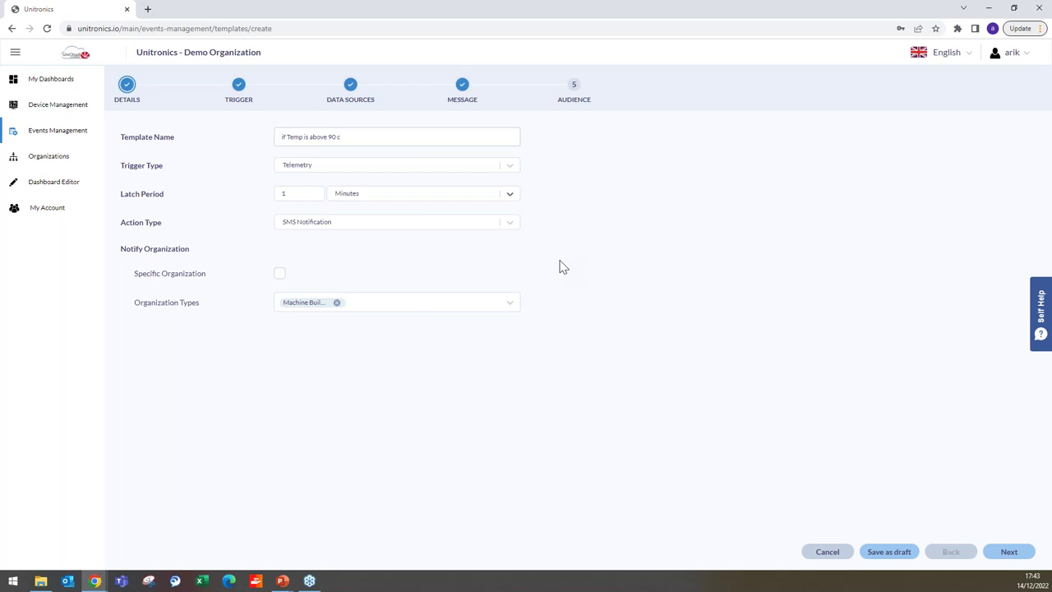
{"action": "double_click", "coordinate": [279, 193]}
{"action": "type", "text": "30"}
Review the general and subscription details of the California WS asset in Device Management and close them.
{"action": "left_click", "coordinate": [74, 108]}
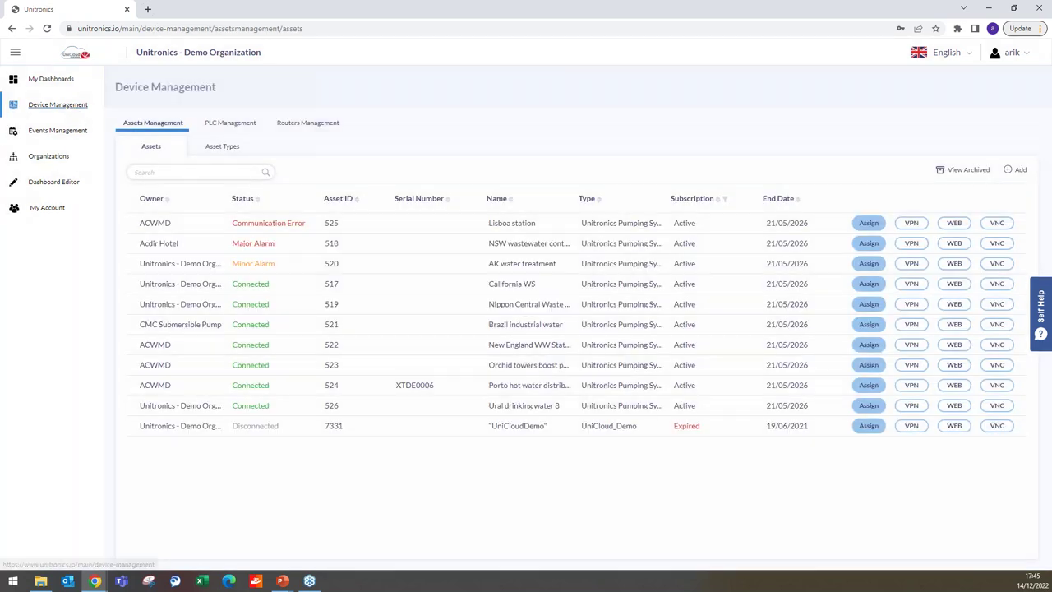
{"action": "left_click", "coordinate": [221, 148]}
{"action": "left_click", "coordinate": [153, 149]}
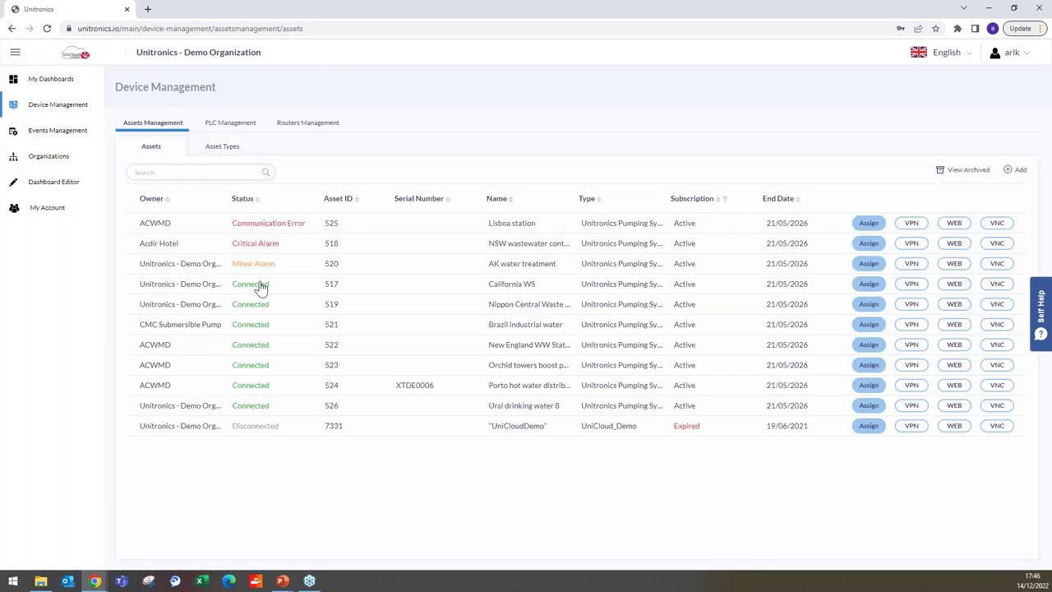
{"action": "left_click", "coordinate": [259, 287]}
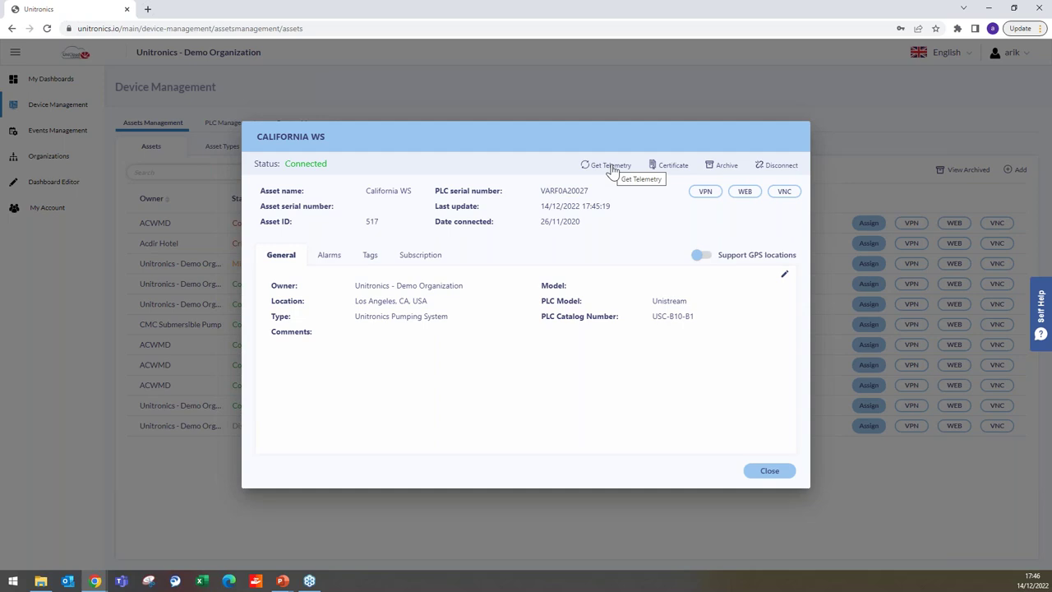
{"action": "left_click", "coordinate": [421, 256]}
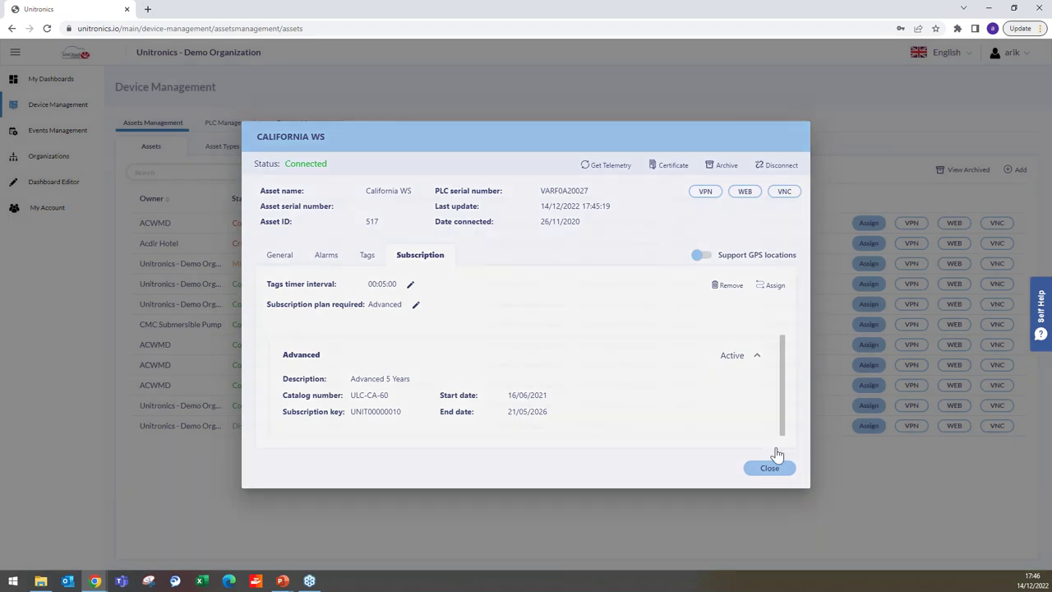
{"action": "left_click", "coordinate": [773, 465]}
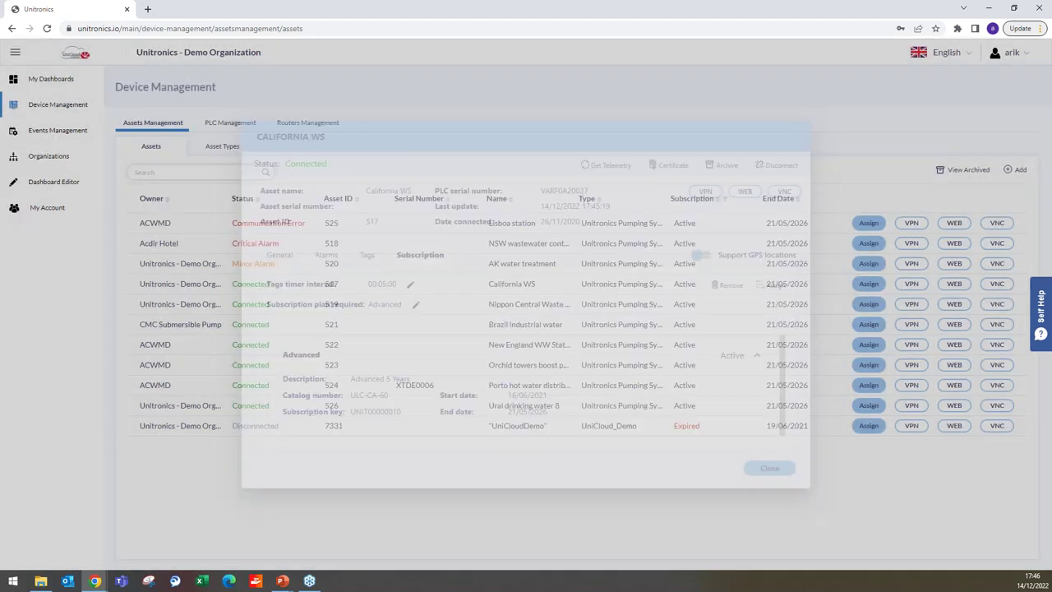
Start the guided "Create New User - Self Training" walkthrough from Self Help.
{"action": "left_click", "coordinate": [1040, 310]}
{"action": "left_click", "coordinate": [896, 93]}
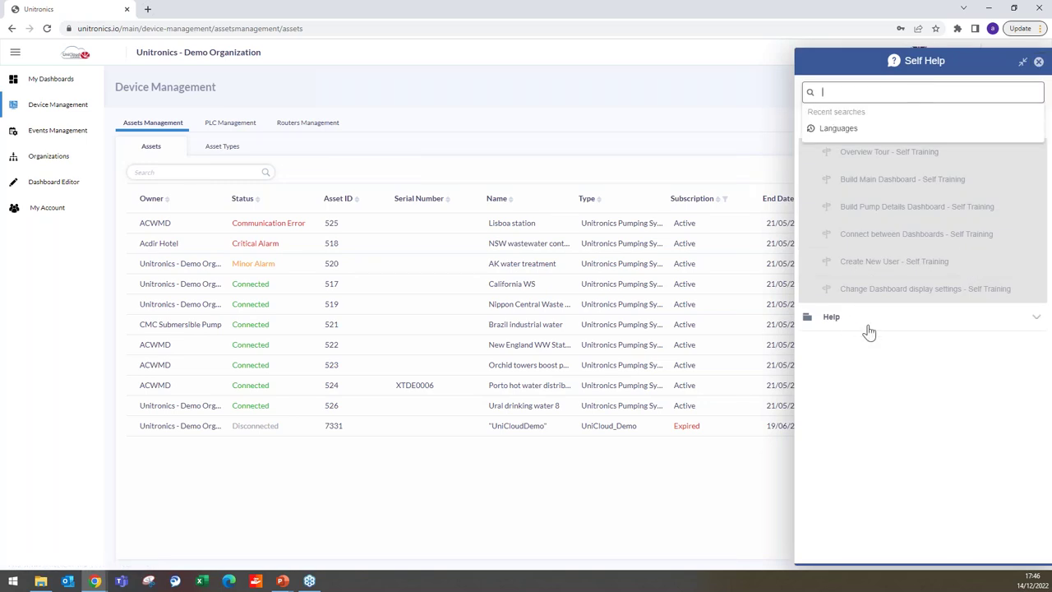
{"action": "left_click", "coordinate": [877, 380]}
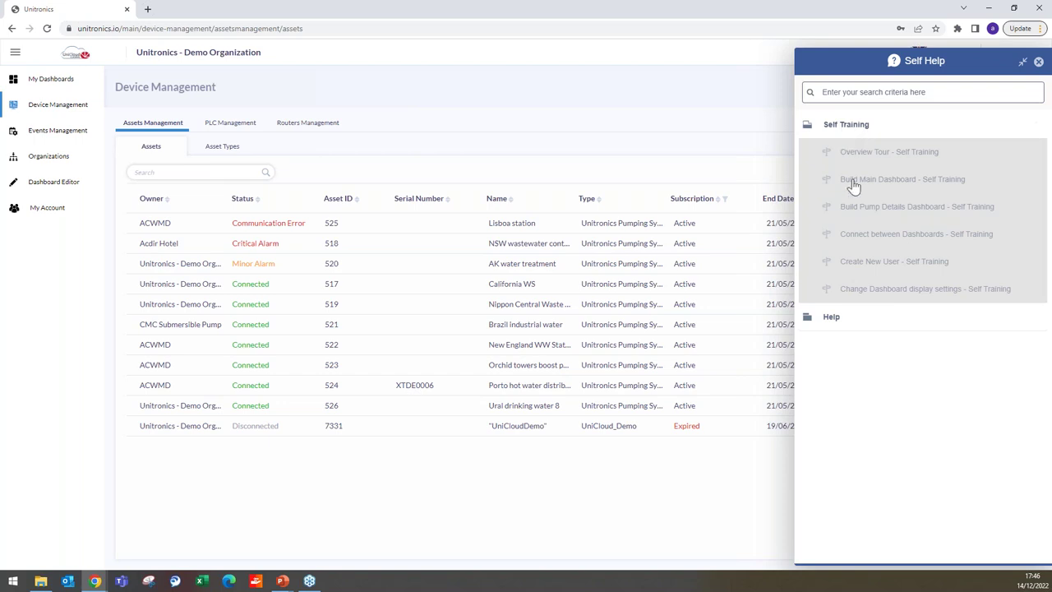
{"action": "left_click", "coordinate": [878, 270]}
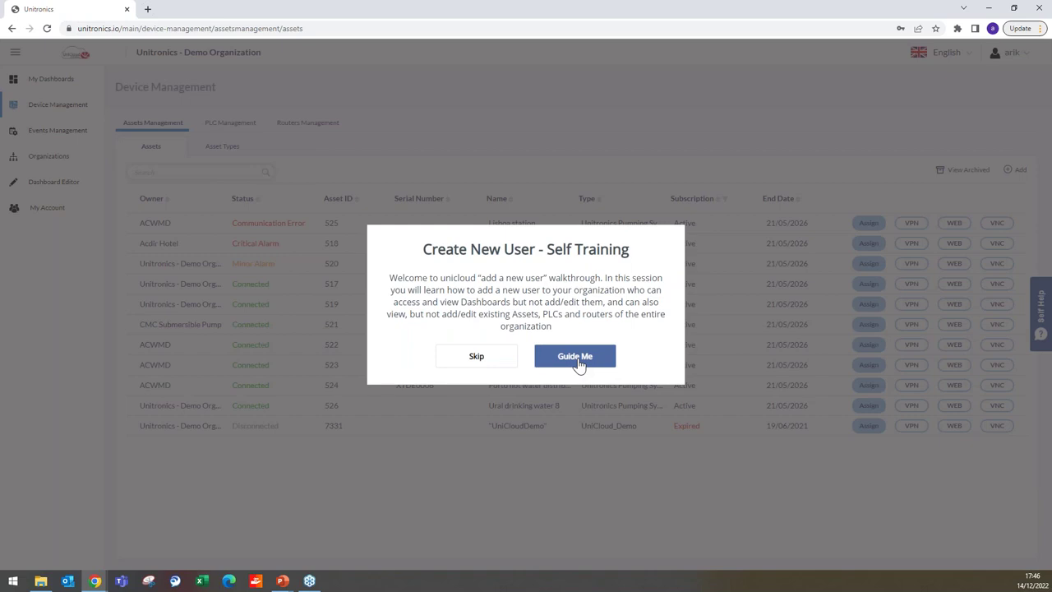
{"action": "left_click", "coordinate": [578, 358]}
Follow the walkthrough to the organization's list of users and close the guided flow without resuming it.
{"action": "left_click", "coordinate": [61, 169]}
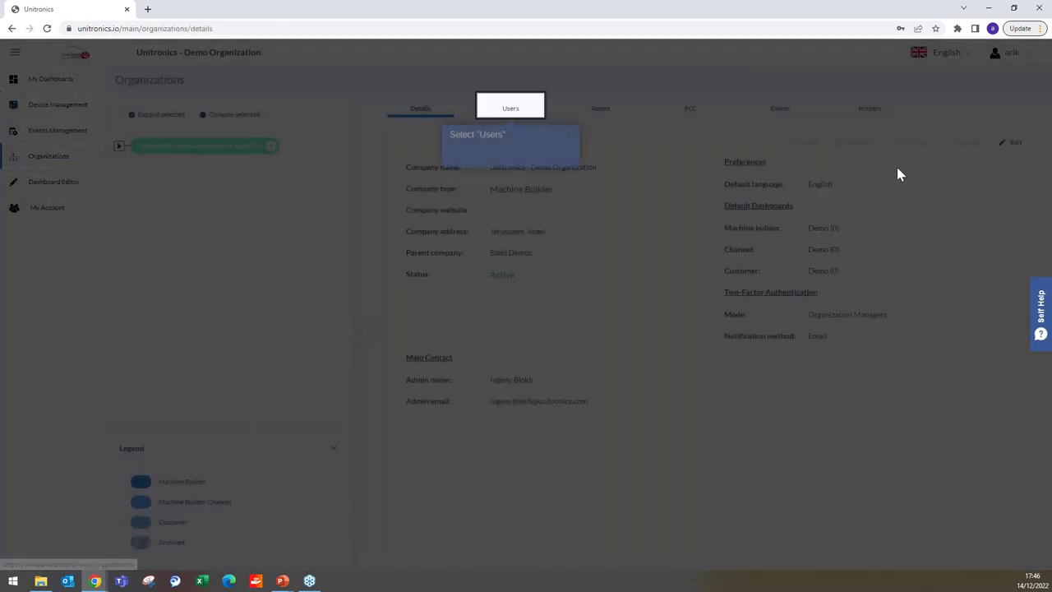
{"action": "left_click", "coordinate": [511, 111]}
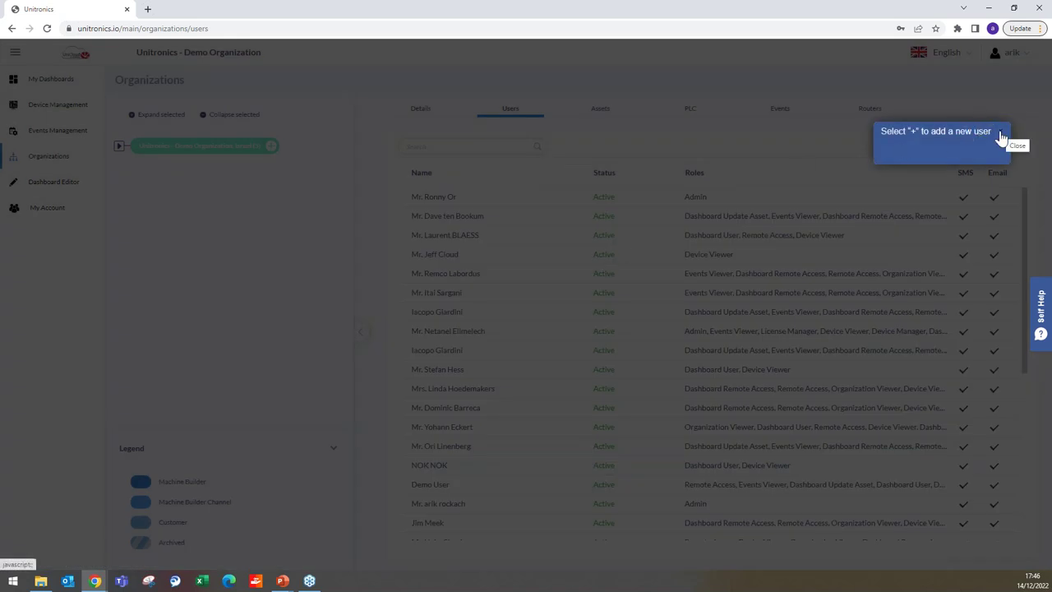
{"action": "left_click", "coordinate": [1000, 136]}
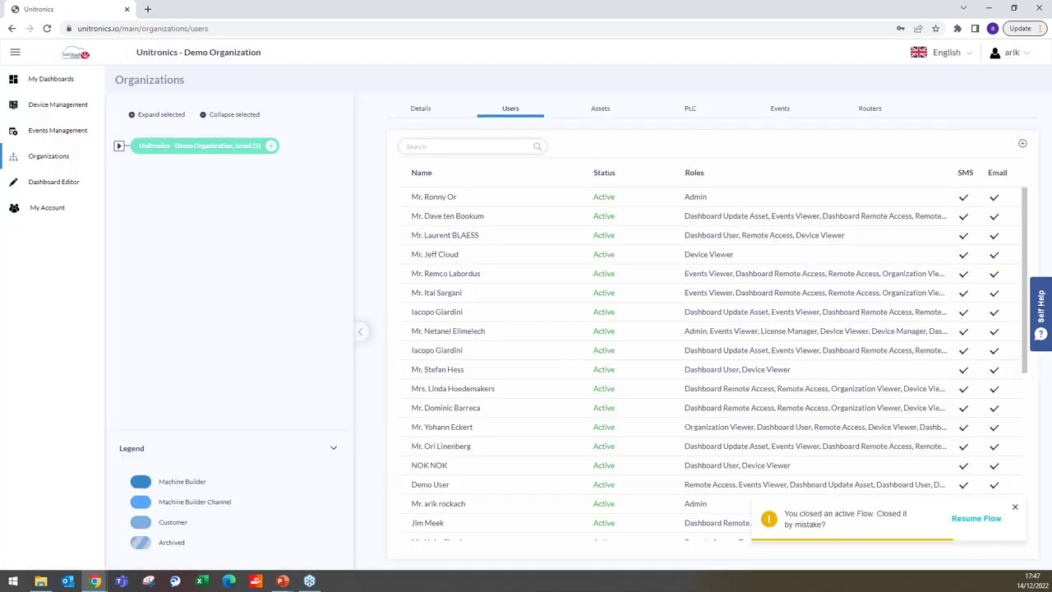
{"action": "left_click", "coordinate": [1012, 508]}
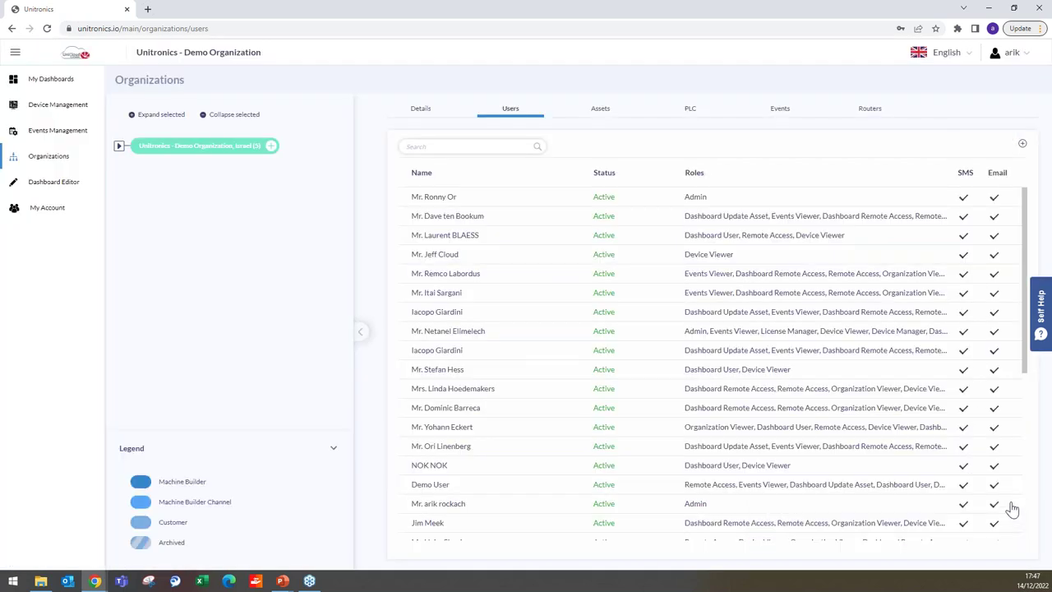
Search Self Help for "device status" and open the Device Connection Status article.
{"action": "left_click", "coordinate": [1041, 303]}
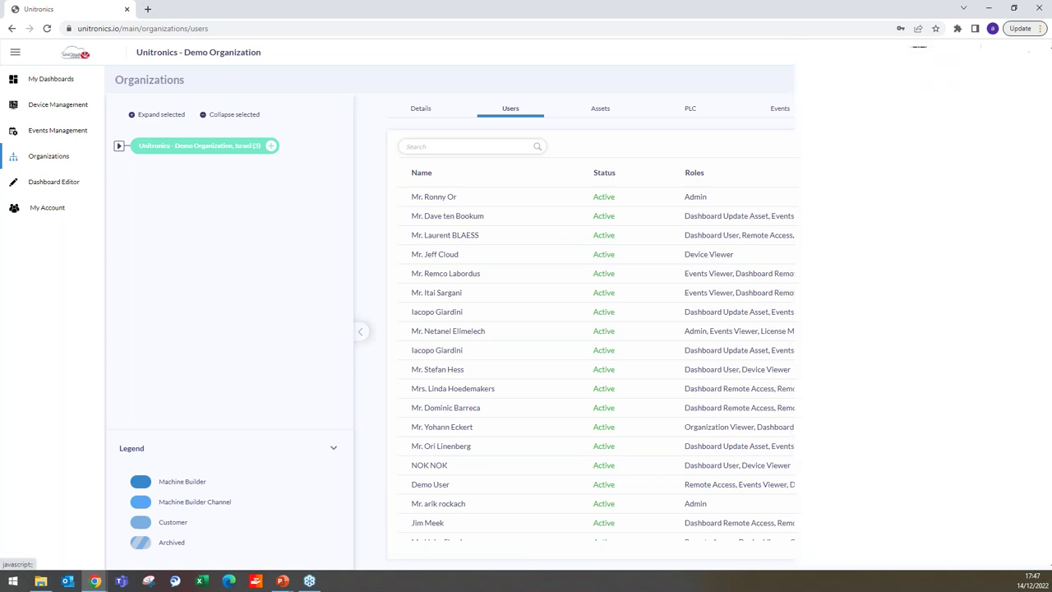
{"action": "left_click", "coordinate": [856, 92]}
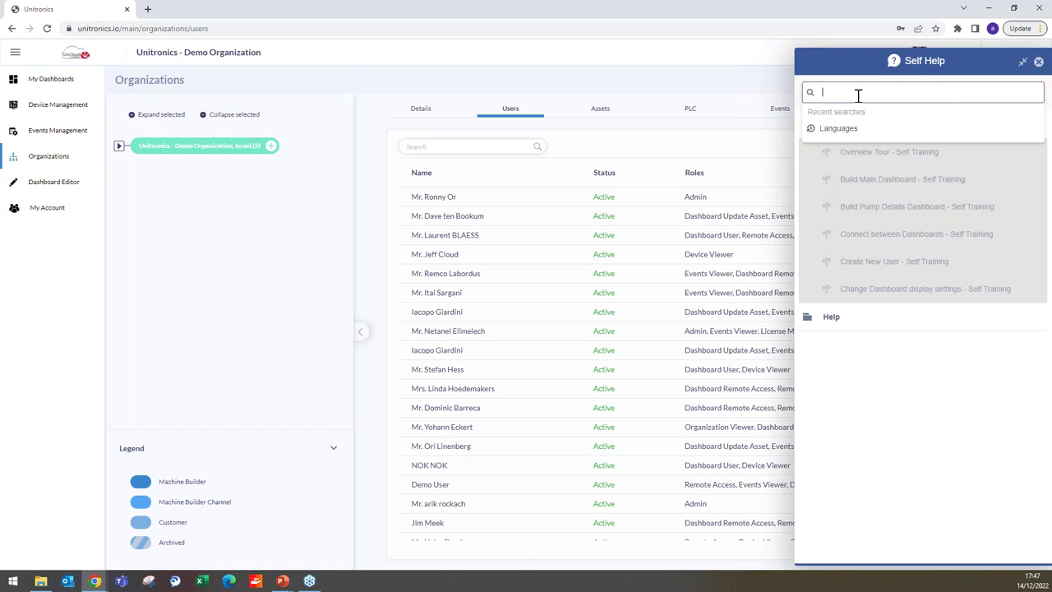
{"action": "type", "text": "de"}
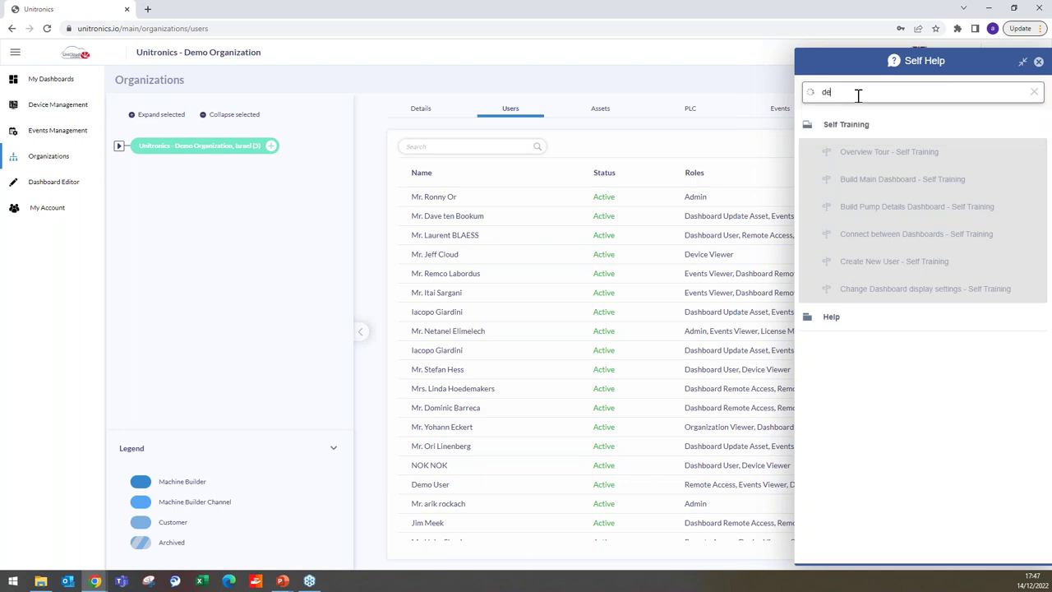
{"action": "type", "text": "vice status"}
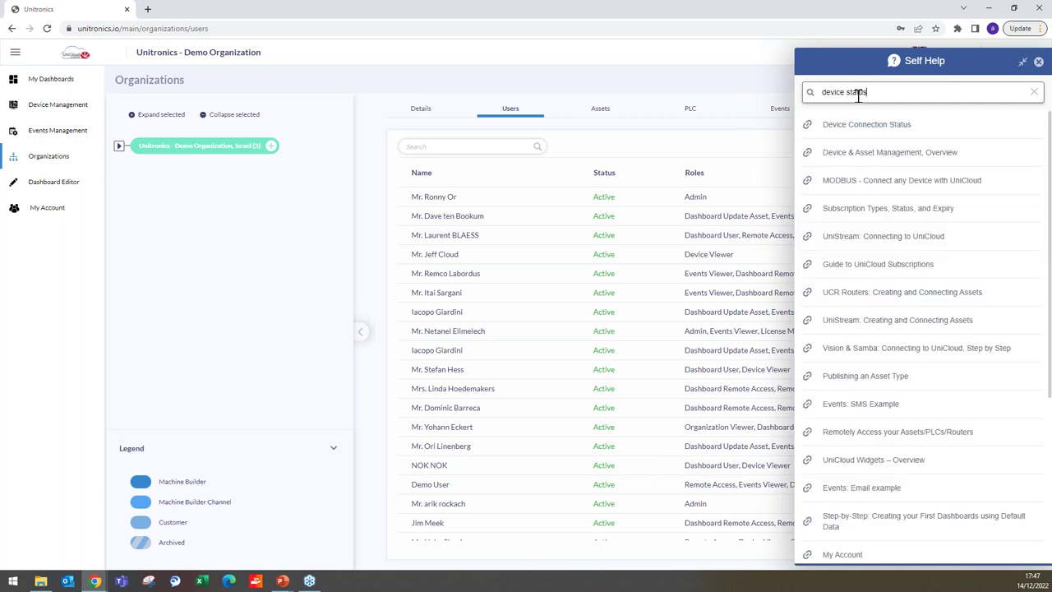
{"action": "left_click", "coordinate": [866, 124]}
Maximize the UniCloud Help window and look through the Device Status article.
{"action": "left_click_drag", "start_coordinate": [904, 91], "coordinate": [595, 72]}
{"action": "left_click", "coordinate": [718, 68]}
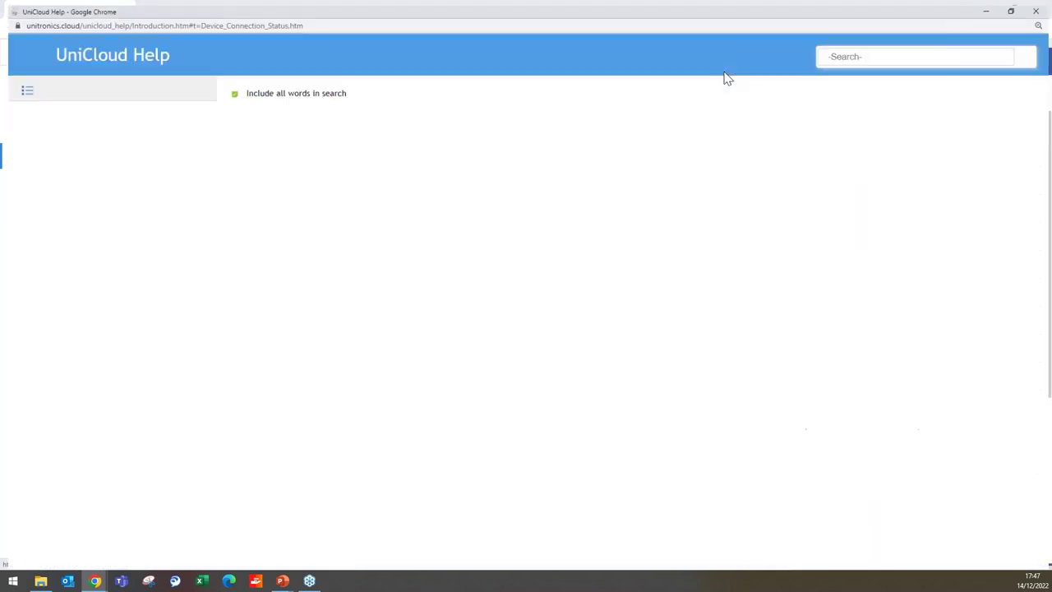
{"action": "scroll", "coordinate": [686, 245], "scroll_direction": "down", "scroll_amount": 1}
{"action": "scroll", "coordinate": [686, 246], "scroll_direction": "down", "scroll_amount": 3}
{"action": "scroll", "coordinate": [686, 245], "scroll_direction": "up", "scroll_amount": 1}
{"action": "scroll", "coordinate": [684, 239], "scroll_direction": "up", "scroll_amount": 2}
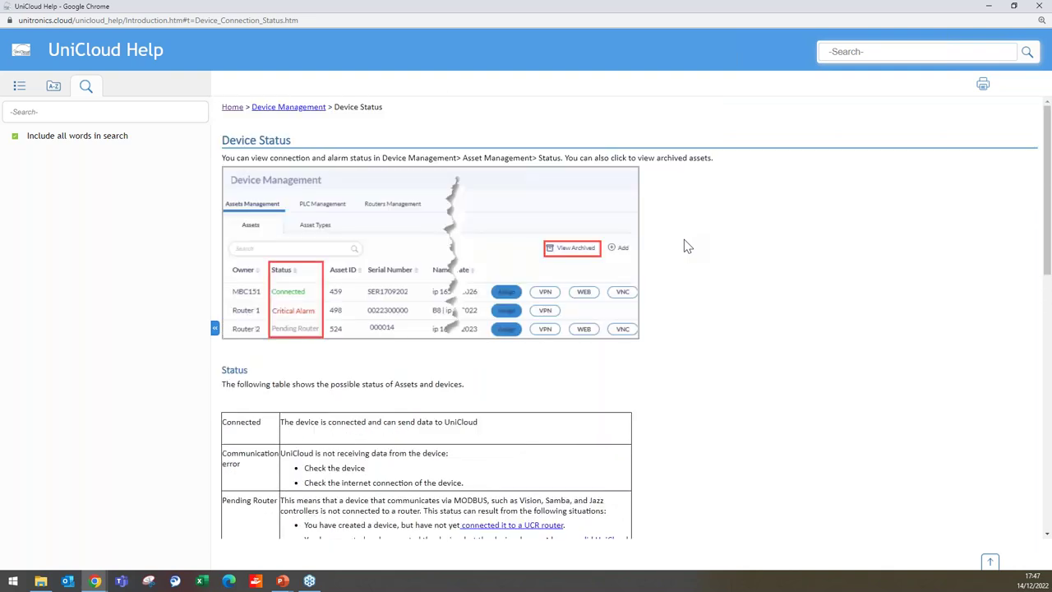
Read through the table of possible asset and device statuses, and close the help article and Self Help.
{"action": "scroll", "coordinate": [684, 243], "scroll_direction": "down", "scroll_amount": 3}
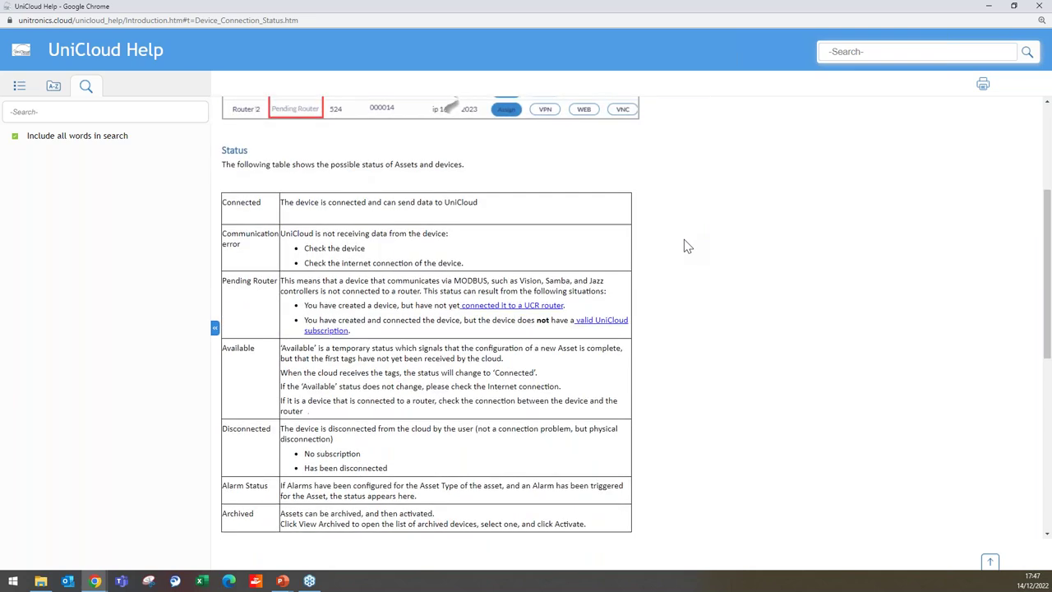
{"action": "scroll", "coordinate": [683, 244], "scroll_direction": "down", "scroll_amount": 1}
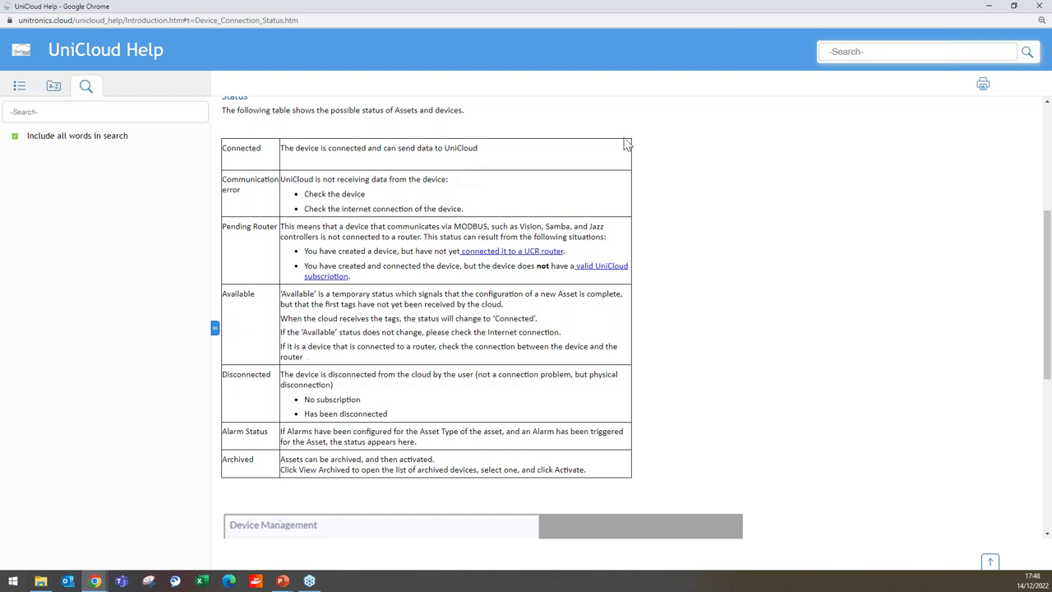
{"action": "left_click", "coordinate": [1040, 9]}
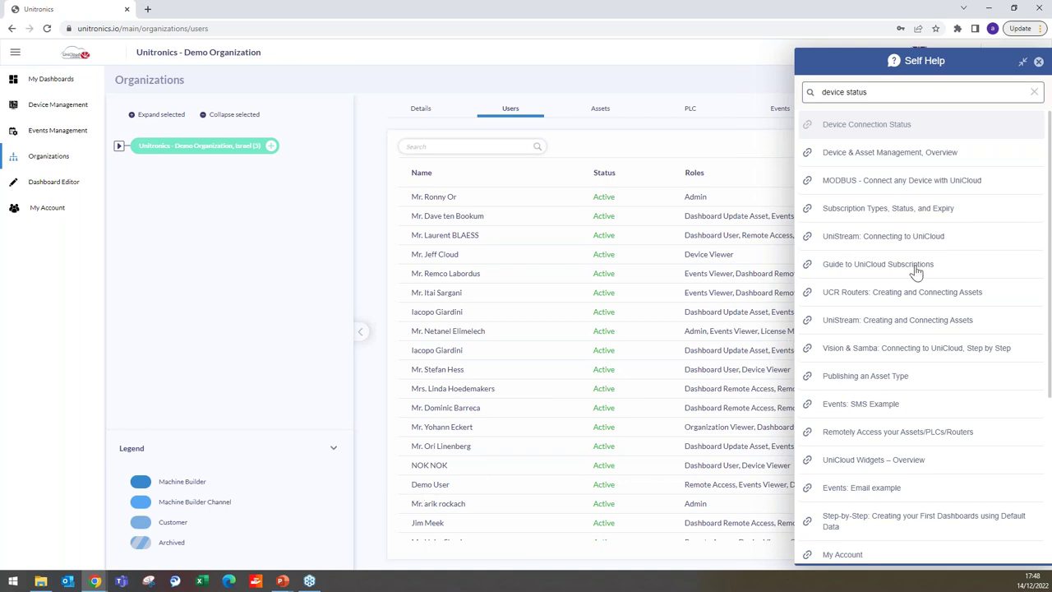
{"action": "left_click", "coordinate": [1039, 61]}
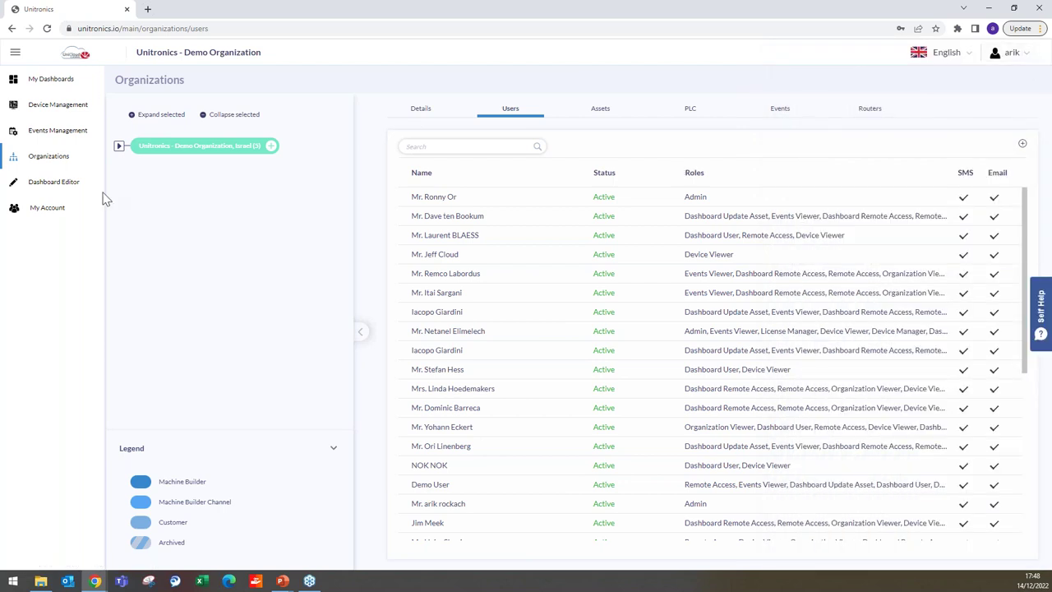
Collapse the organization tree of Unitronics - Demo Organization and show its list of users.
{"action": "left_click", "coordinate": [43, 158]}
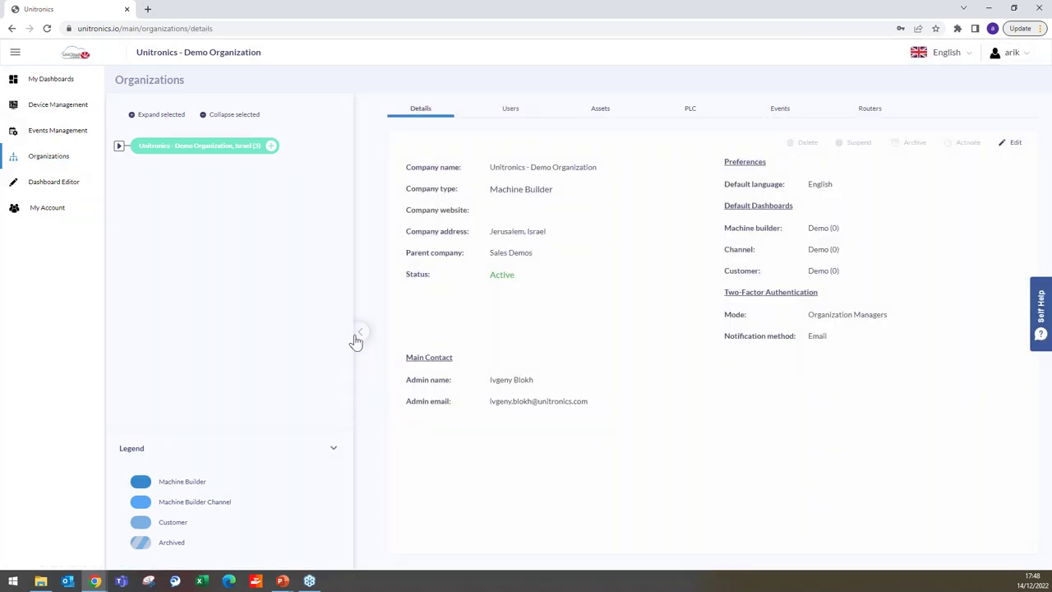
{"action": "left_click", "coordinate": [360, 337]}
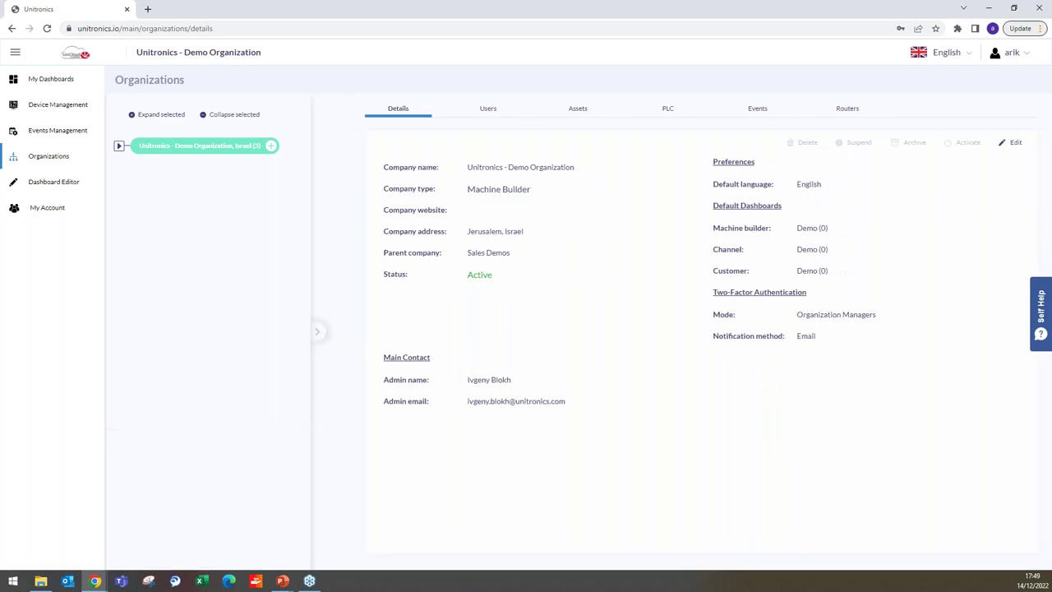
{"action": "left_click", "coordinate": [280, 110]}
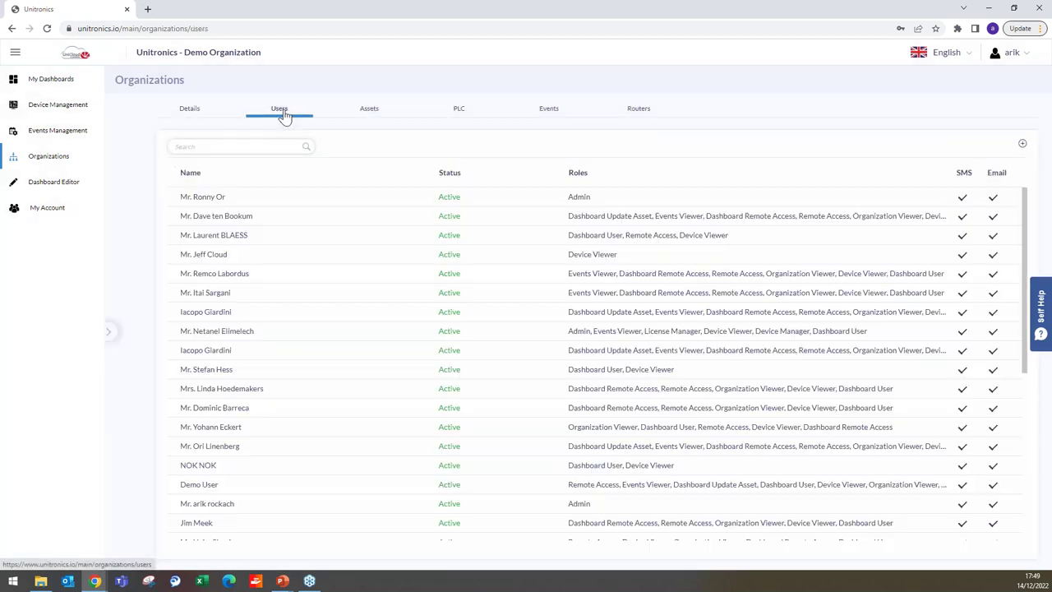
Start a new user for the organization, look through the available roles, and cancel without saving.
{"action": "left_click", "coordinate": [1022, 144]}
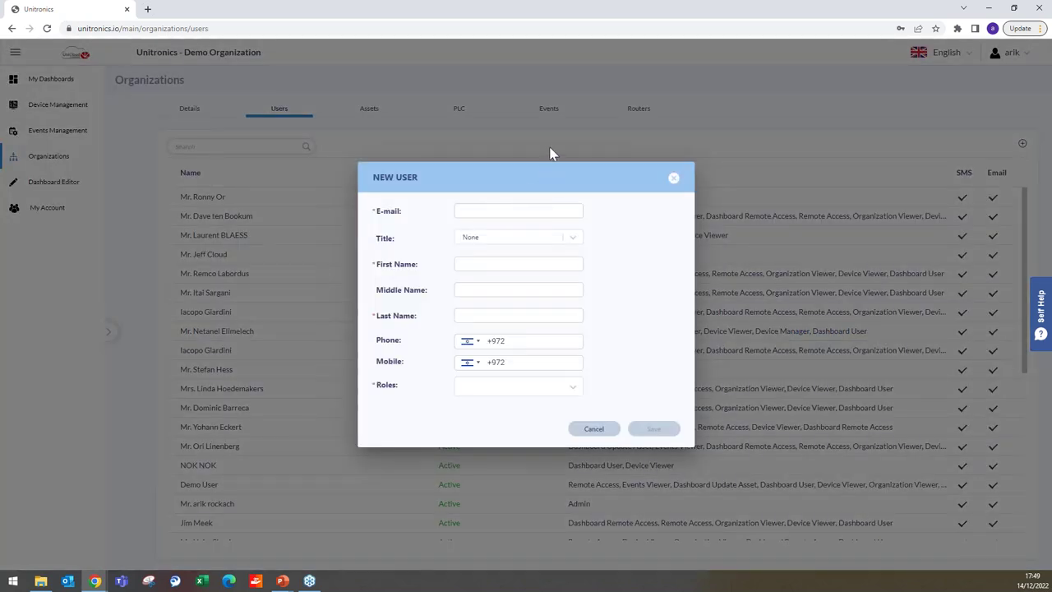
{"action": "left_click", "coordinate": [574, 387]}
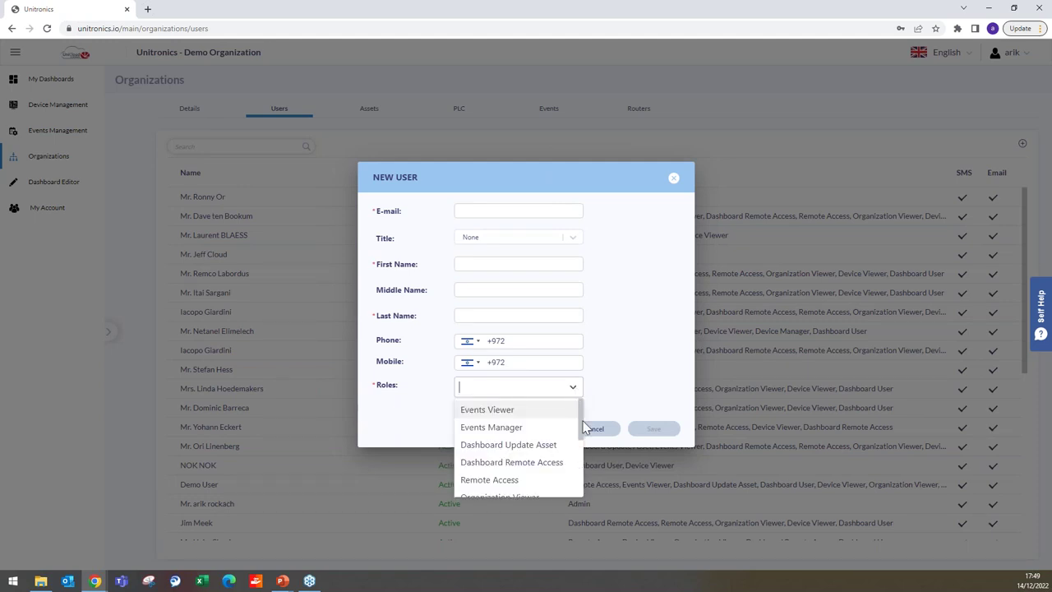
{"action": "left_click_drag", "start_coordinate": [584, 425], "coordinate": [580, 432]}
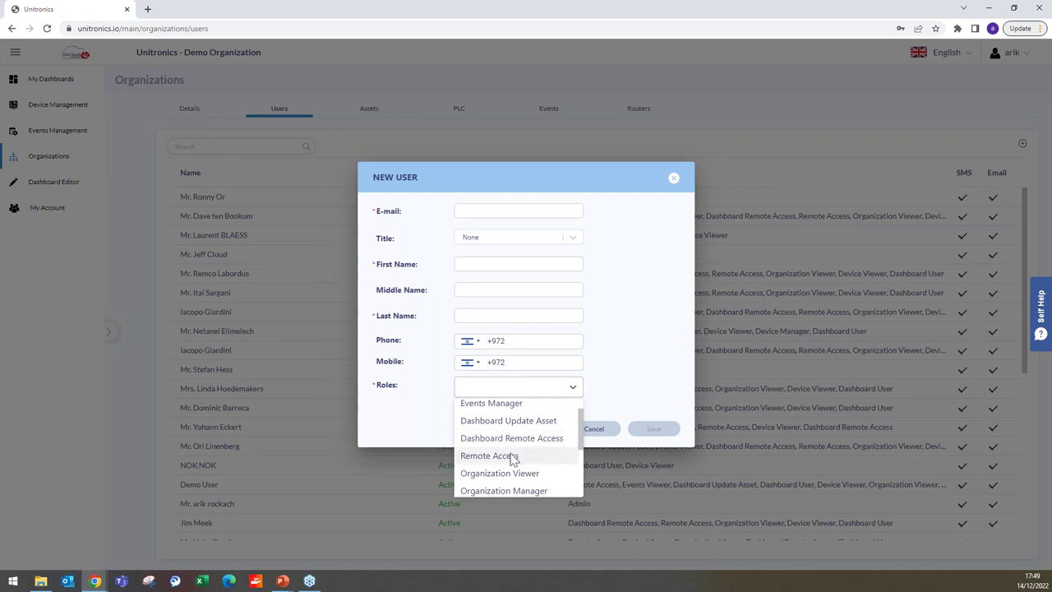
{"action": "left_click", "coordinate": [594, 428]}
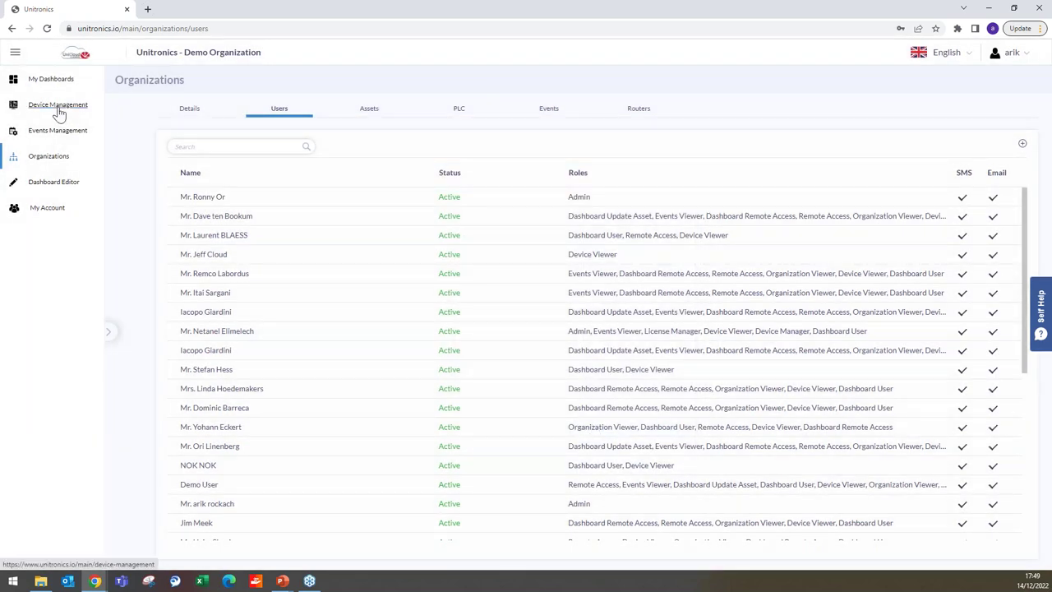
Connect to the California WS asset by VNC from Device Management, and close the remote session.
{"action": "left_click", "coordinate": [58, 108]}
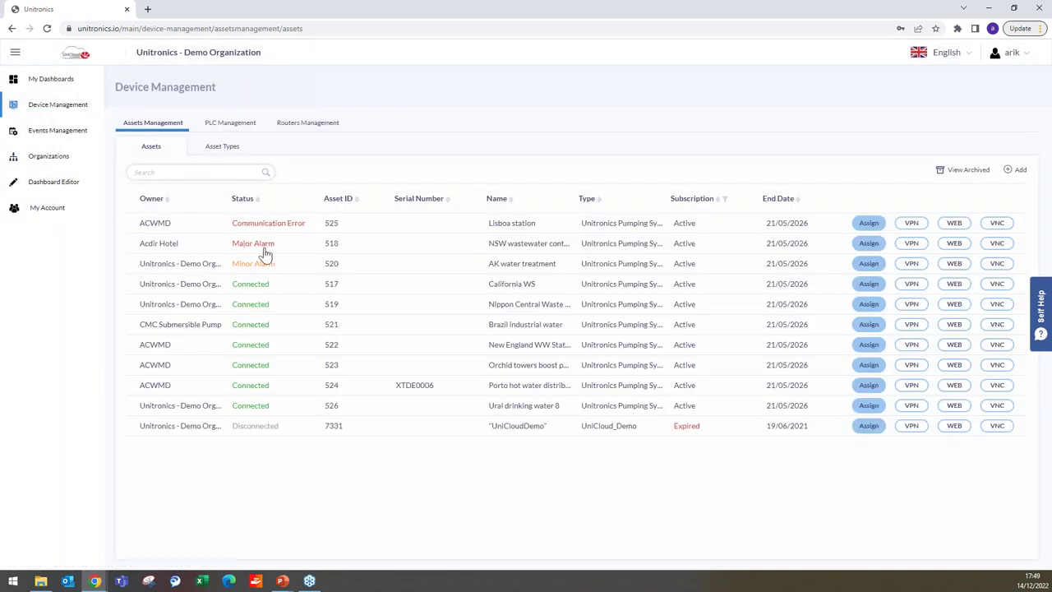
{"action": "left_click", "coordinate": [997, 285]}
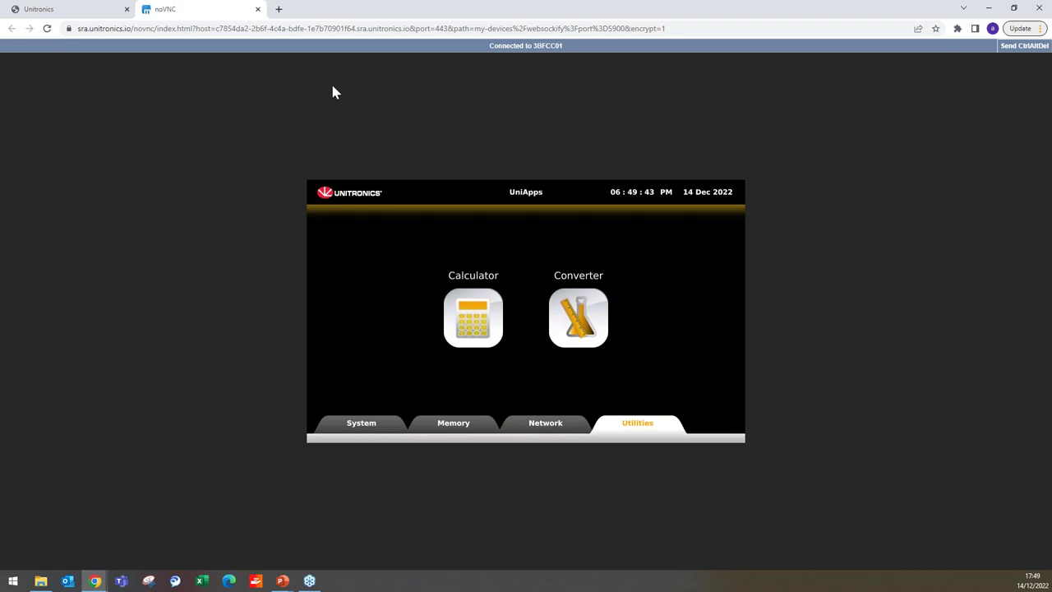
{"action": "left_click", "coordinate": [258, 10]}
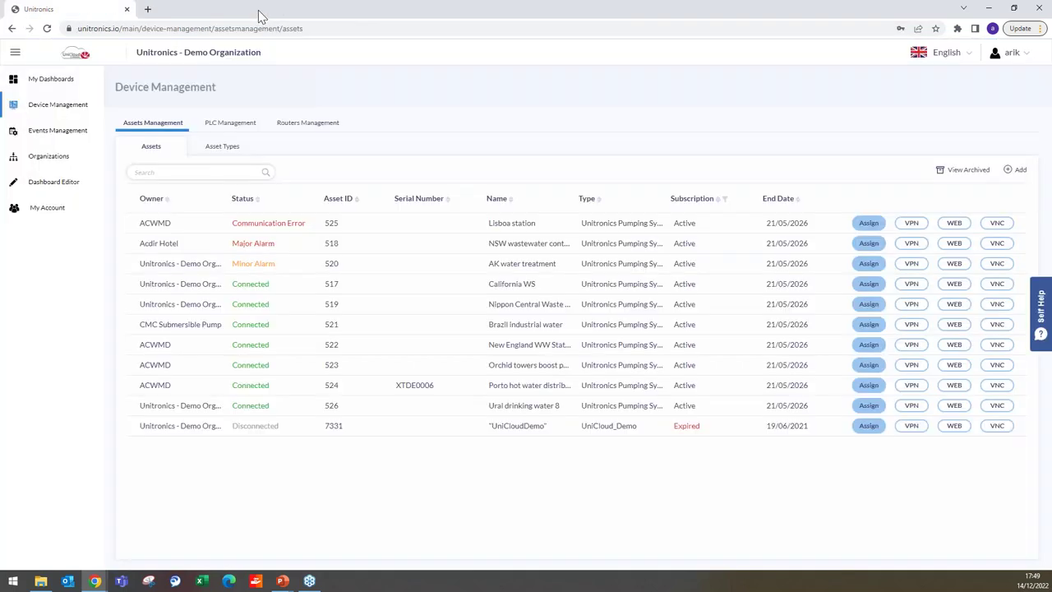
View the Machine Builder dashboard and the asset list, and display the VNC dashboard page of the Orchid towers boost pumps.
{"action": "left_click", "coordinate": [48, 85]}
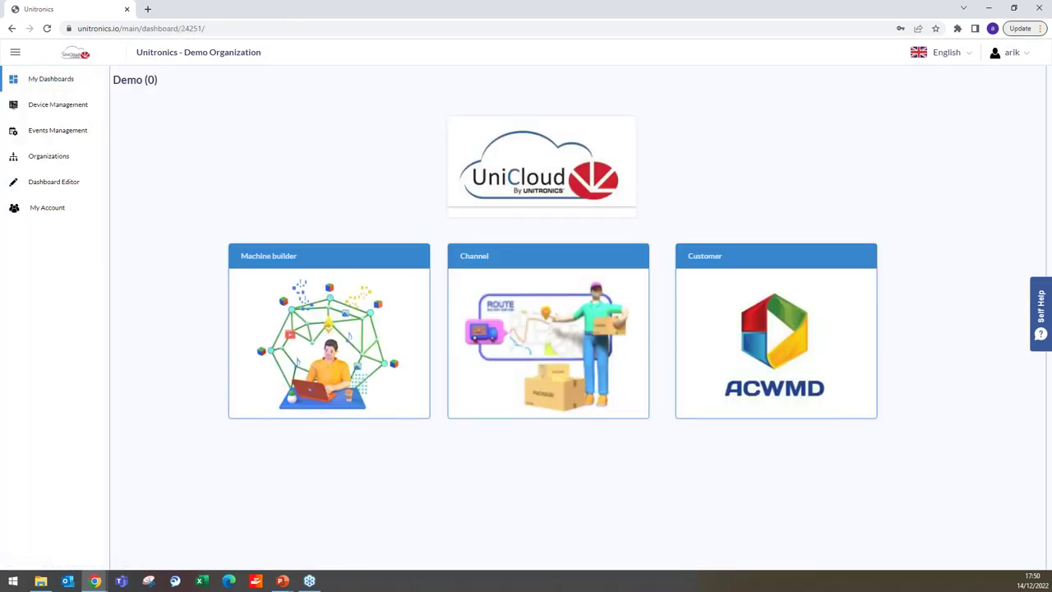
{"action": "left_click", "coordinate": [339, 337]}
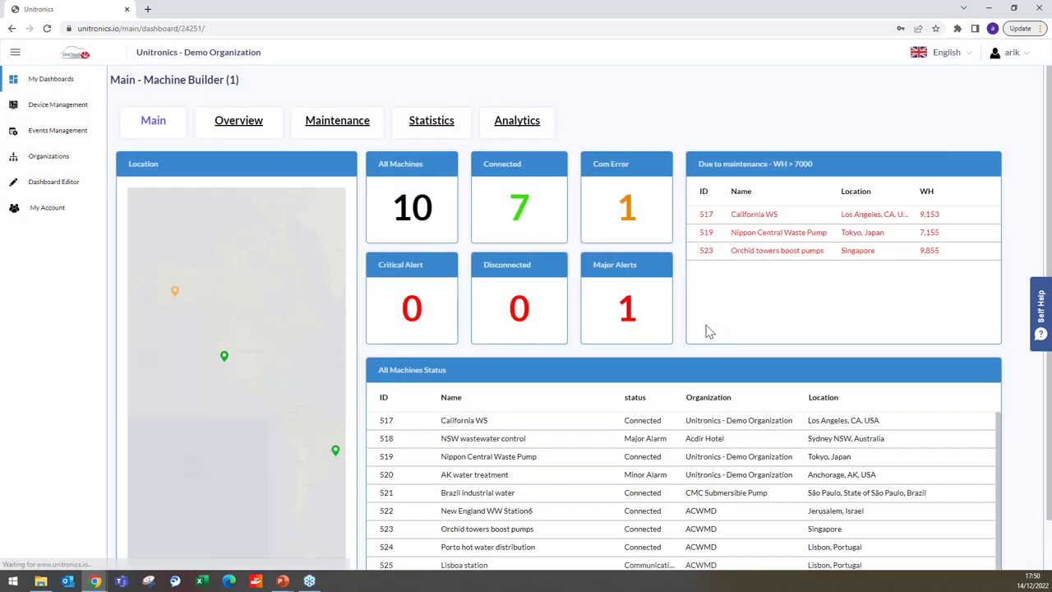
{"action": "left_click", "coordinate": [49, 109]}
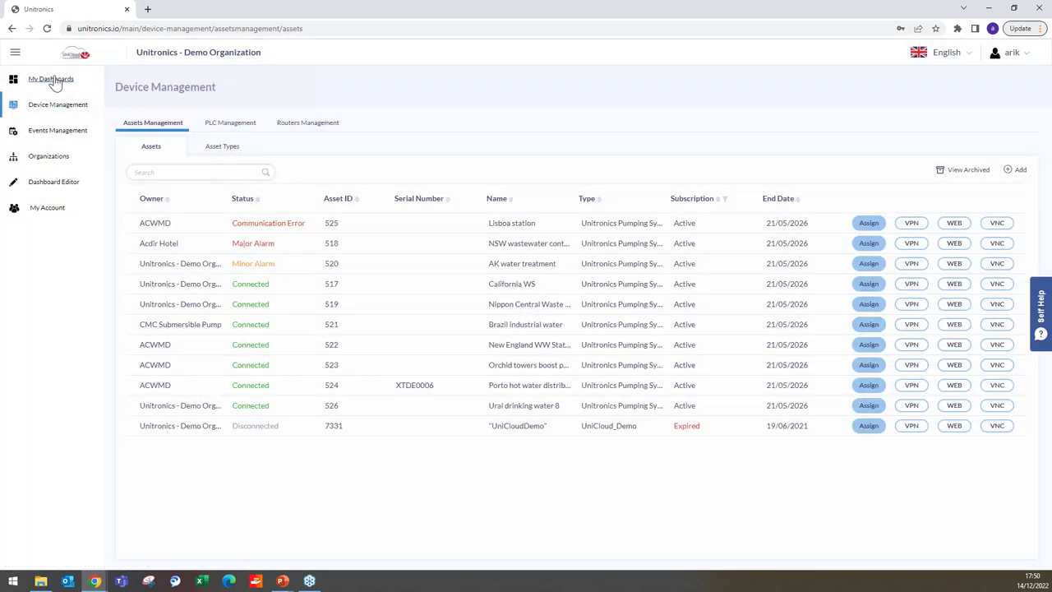
{"action": "left_click", "coordinate": [51, 79]}
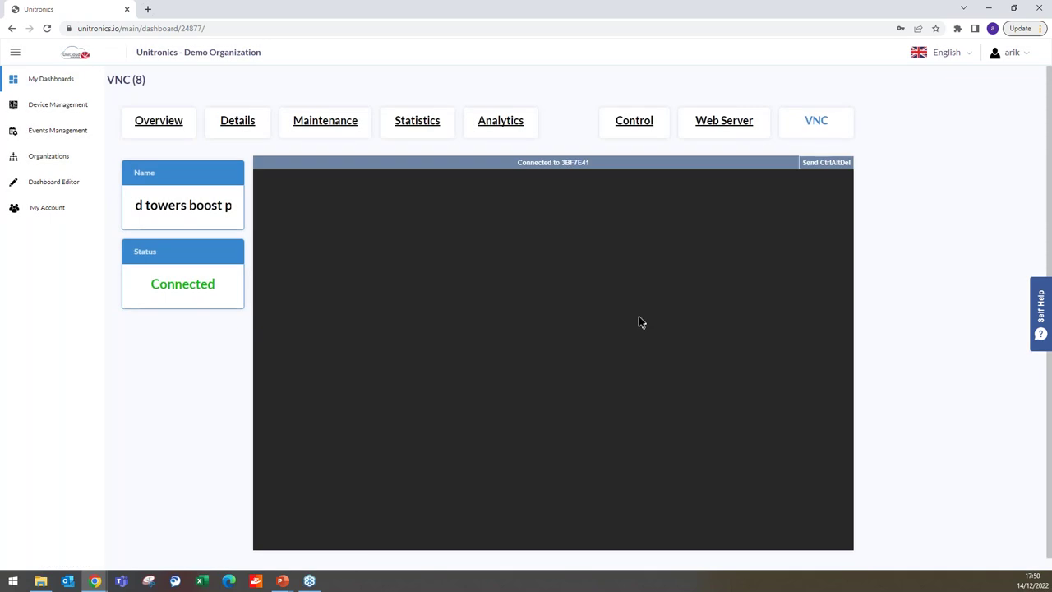
Open the third user's details in the organization's user list and show the default dashboard choices.
{"action": "left_click", "coordinate": [56, 164]}
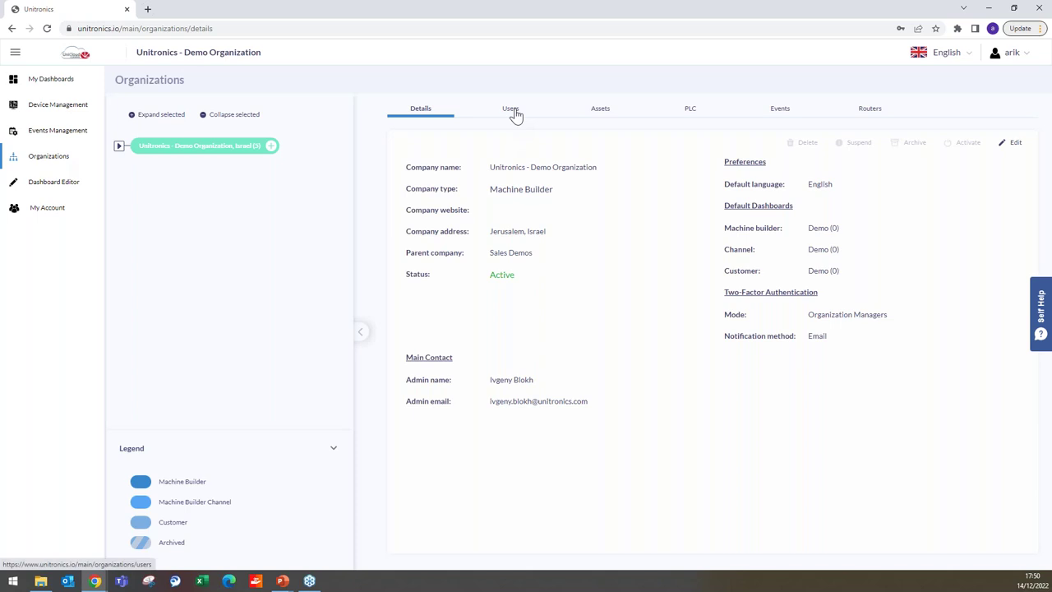
{"action": "left_click", "coordinate": [512, 111]}
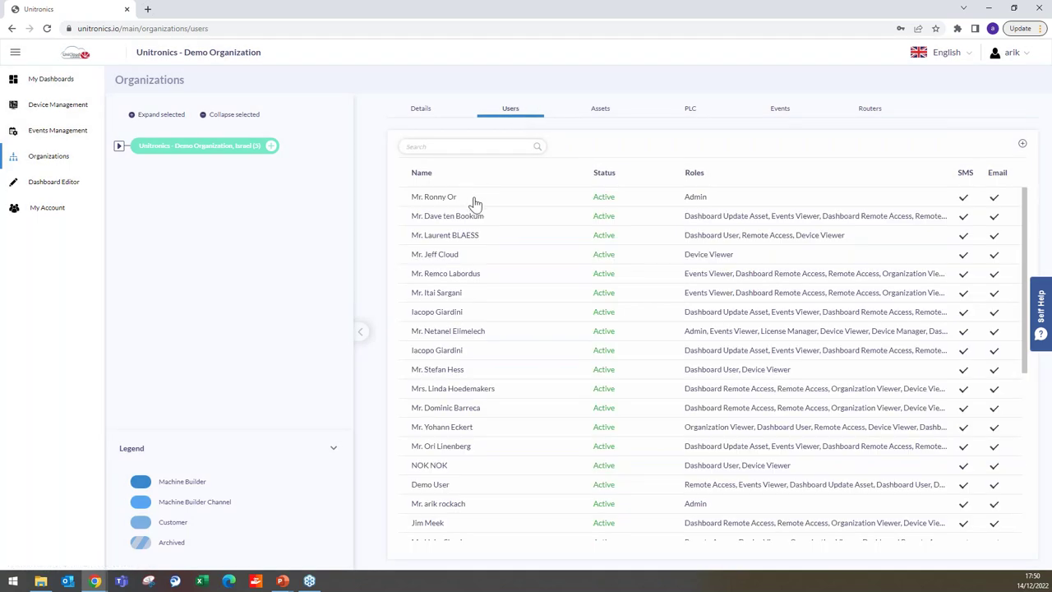
{"action": "left_click", "coordinate": [754, 240]}
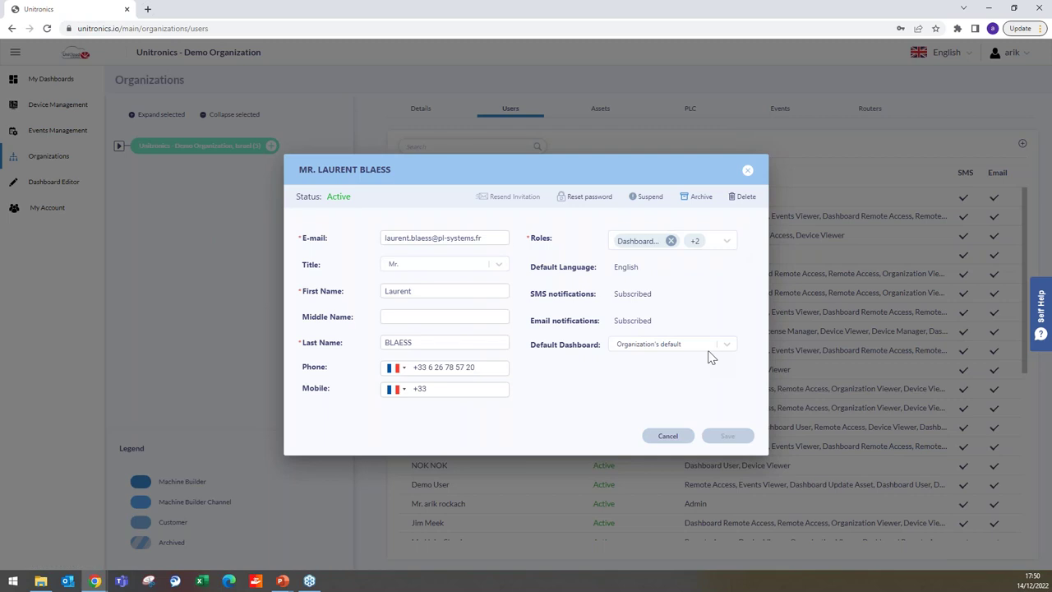
{"action": "left_click", "coordinate": [728, 348]}
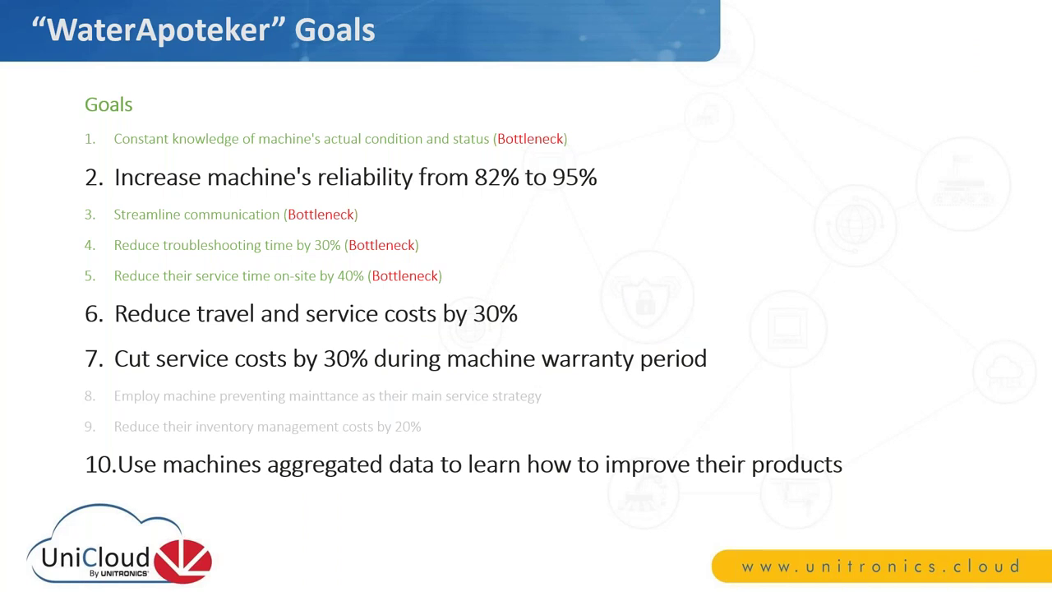
{"action": "key", "text": "Right"}
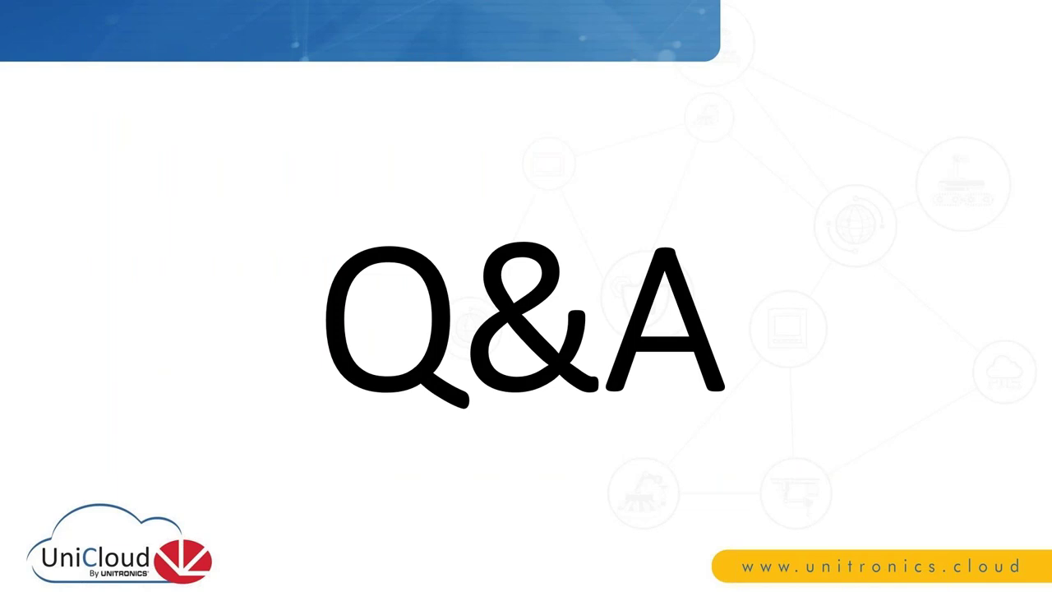
{"action": "key", "text": "Right"}
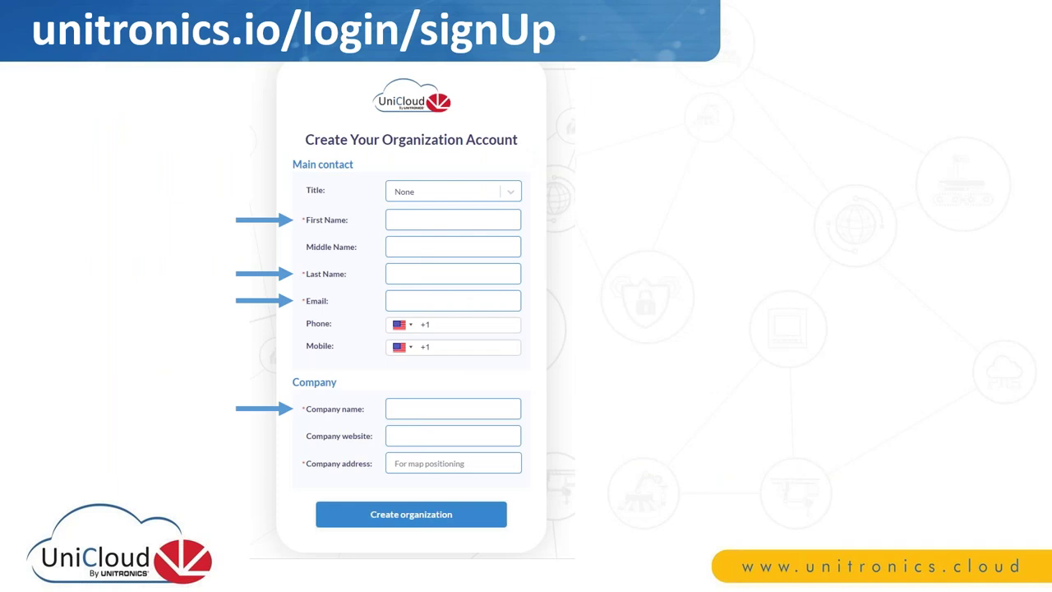